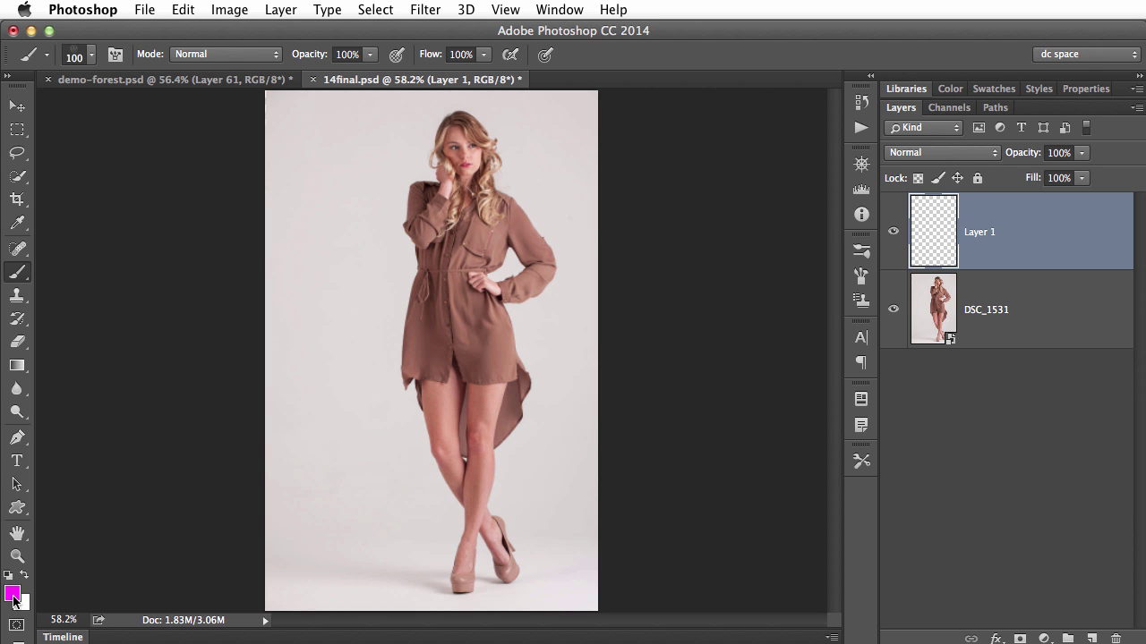
Undo the magenta test stroke and select the 39 px scattered brush preset
{"action": "mouse_move", "coordinate": [324, 175]}
{"action": "left_mouse_down"}
{"action": "mouse_move", "coordinate": [330, 269]}
{"action": "mouse_move", "coordinate": [437, 553]}
{"action": "left_mouse_up"}
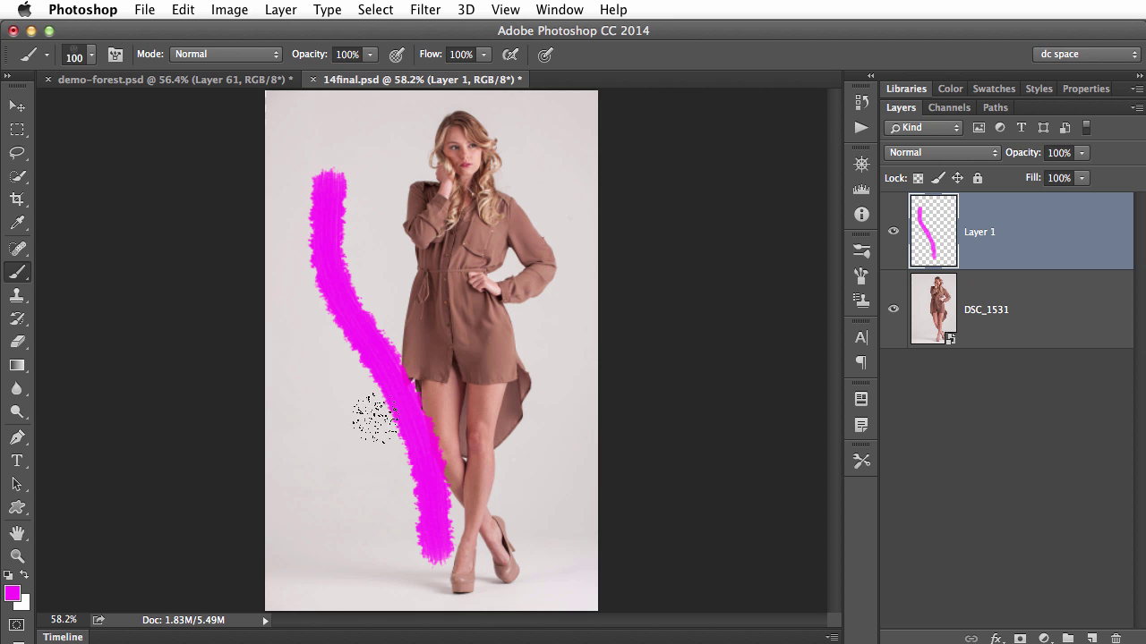
{"action": "key", "text": "ctrl+z"}
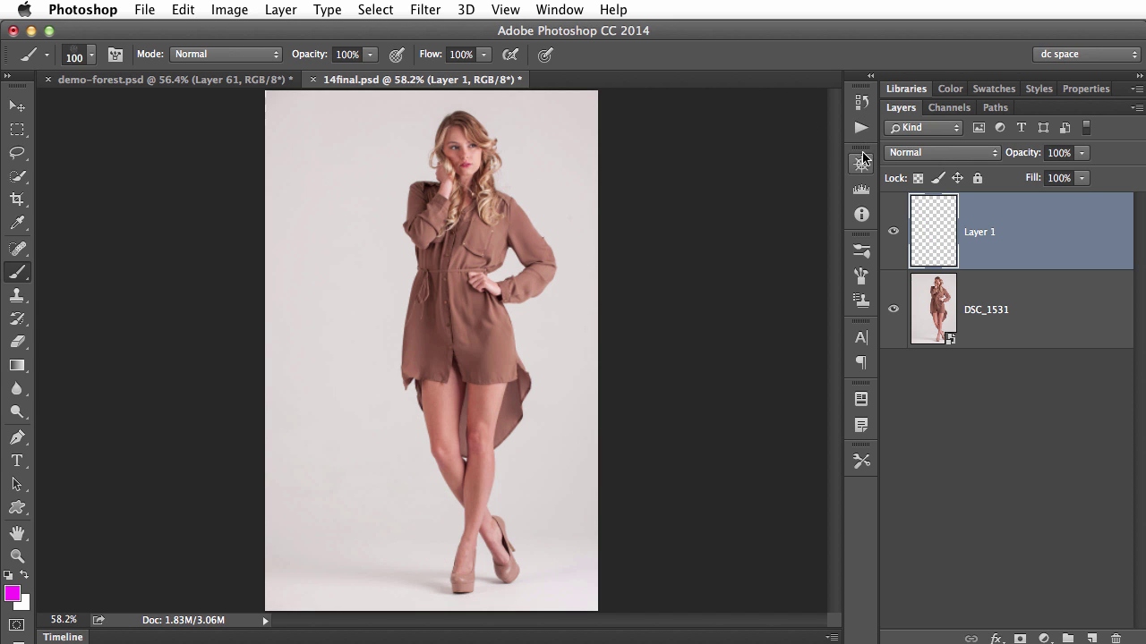
{"action": "left_click", "coordinate": [861, 252]}
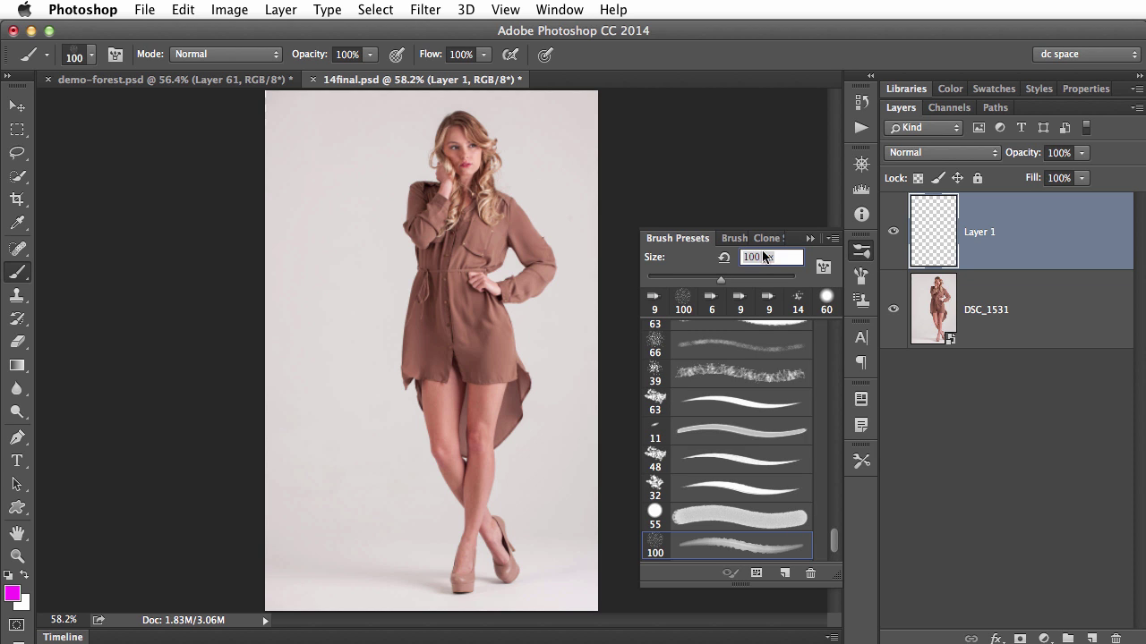
{"action": "left_click", "coordinate": [835, 240]}
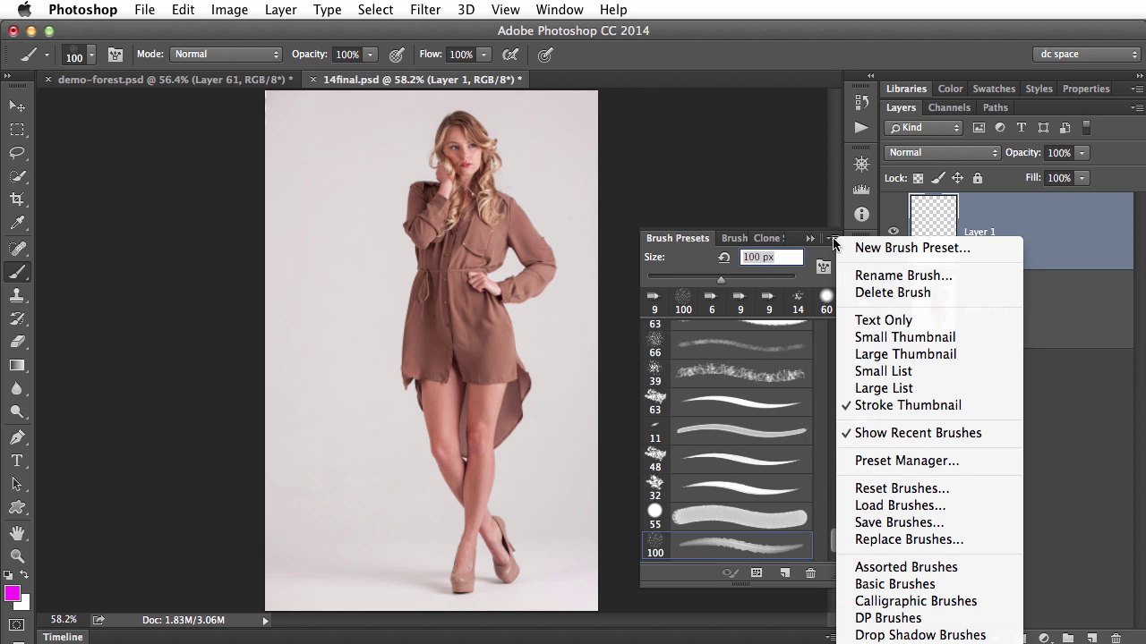
{"action": "left_click", "coordinate": [816, 170]}
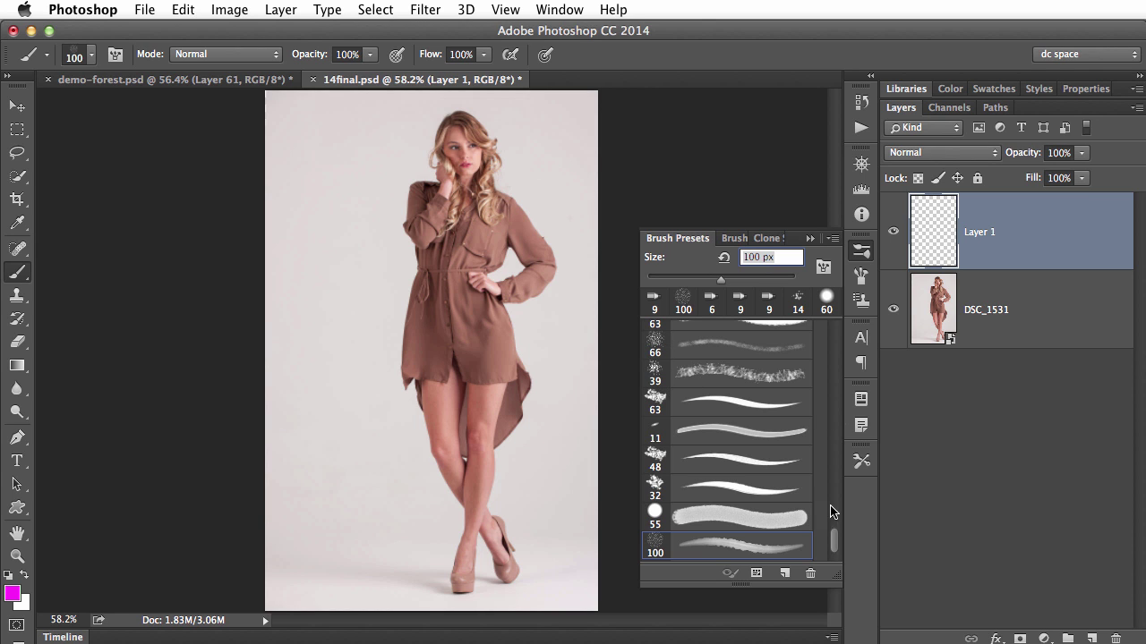
{"action": "mouse_move", "coordinate": [836, 545]}
{"action": "left_mouse_down"}
{"action": "mouse_move", "coordinate": [828, 450]}
{"action": "mouse_move", "coordinate": [834, 540]}
{"action": "left_mouse_up"}
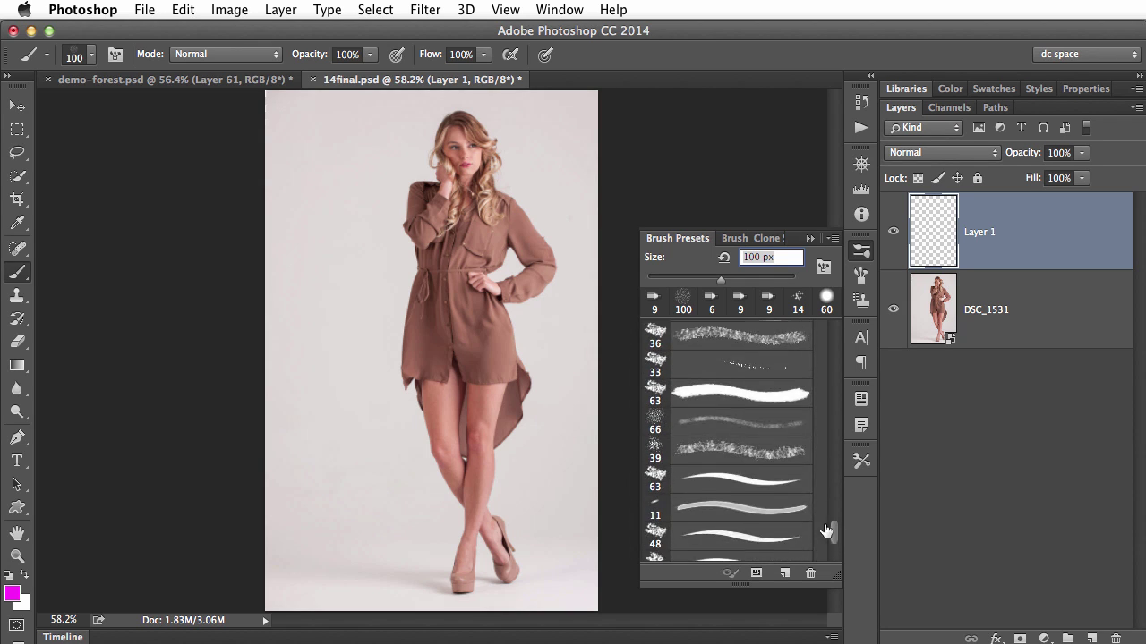
{"action": "left_click", "coordinate": [755, 454]}
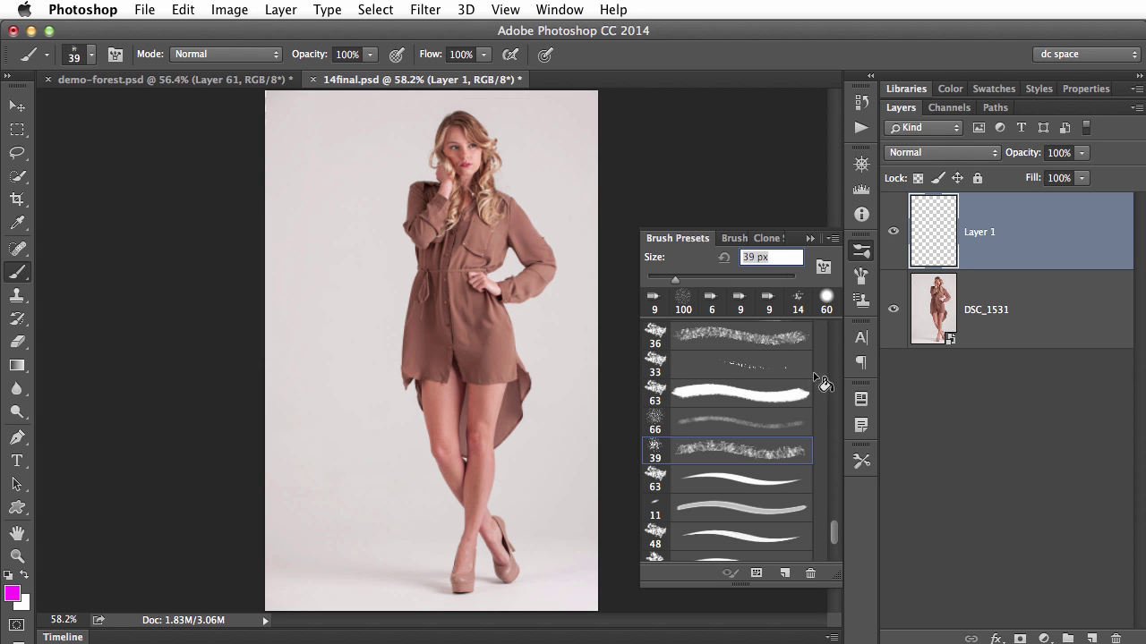
Set the brush tip to 24% roundness, -113° angle and 29 px size, testing it once
{"action": "left_click", "coordinate": [731, 239]}
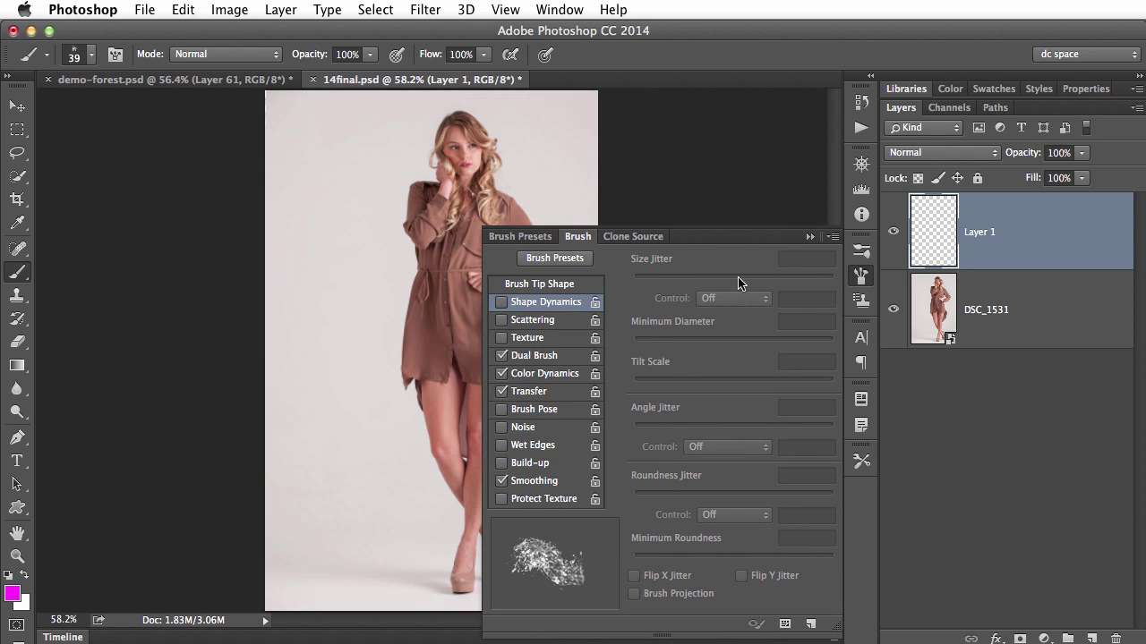
{"action": "left_click", "coordinate": [533, 285]}
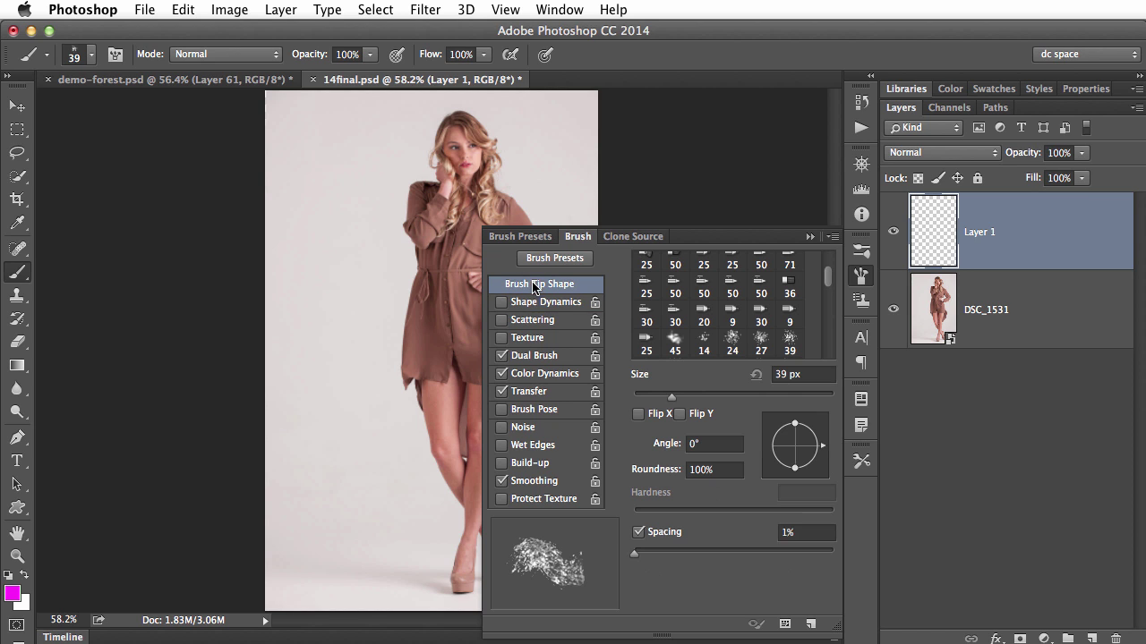
{"action": "mouse_move", "coordinate": [795, 423]}
{"action": "left_mouse_down"}
{"action": "mouse_move", "coordinate": [795, 439]}
{"action": "mouse_move", "coordinate": [823, 450]}
{"action": "mouse_move", "coordinate": [817, 433]}
{"action": "mouse_move", "coordinate": [795, 466]}
{"action": "mouse_move", "coordinate": [798, 446]}
{"action": "left_mouse_up"}
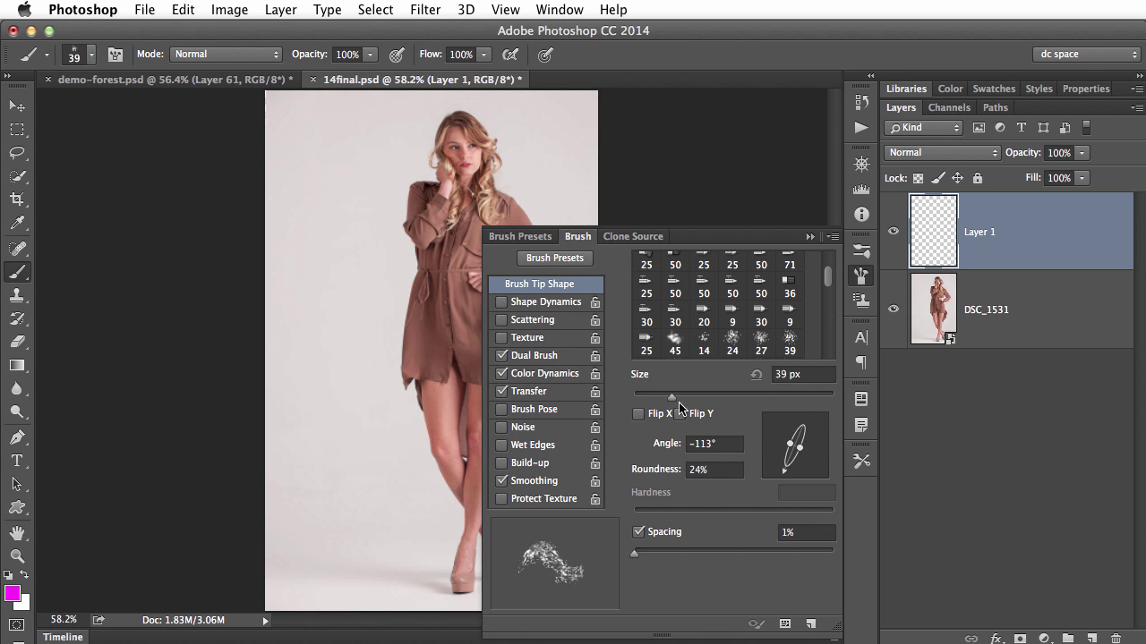
{"action": "left_click_drag", "start_coordinate": [672, 398], "coordinate": [663, 400]}
{"action": "left_click_drag", "start_coordinate": [368, 379], "coordinate": [383, 435]}
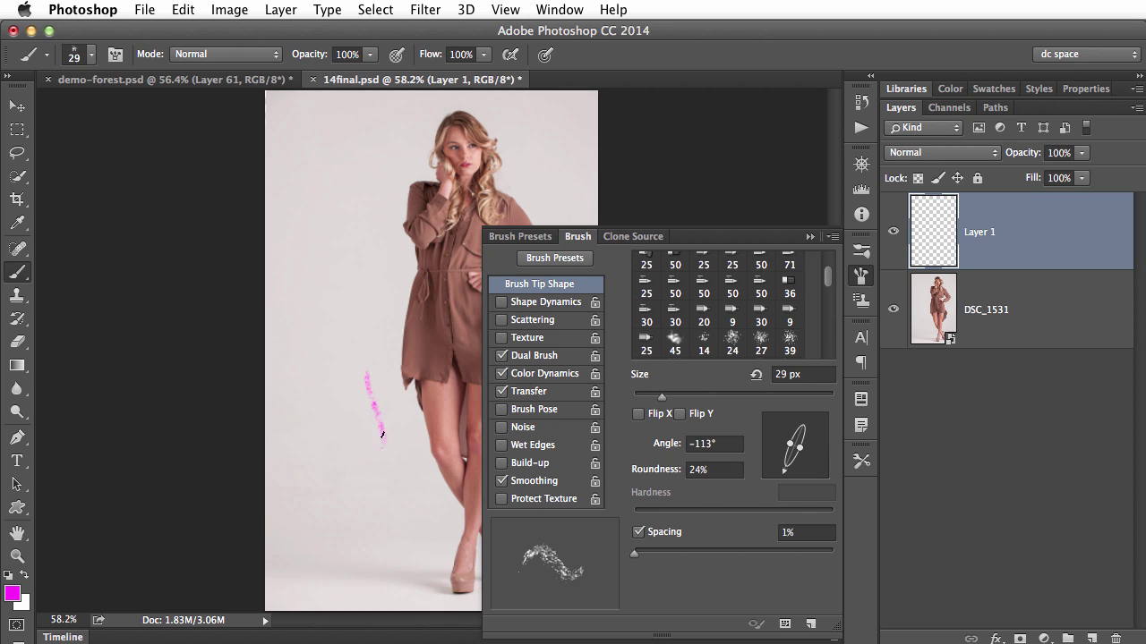
{"action": "key", "text": "super+z"}
Enable Shape Dynamics with Pen Pressure size, and Scattering at Count 2 and 22% scatter
{"action": "left_click", "coordinate": [565, 304]}
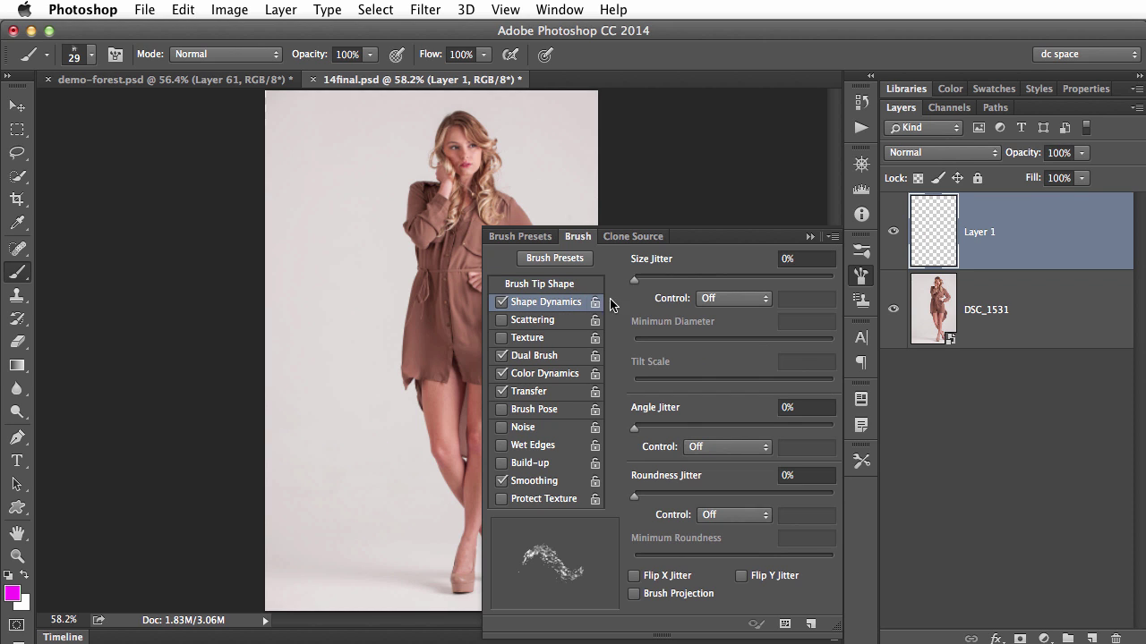
{"action": "left_click", "coordinate": [714, 301]}
{"action": "left_click", "coordinate": [729, 326]}
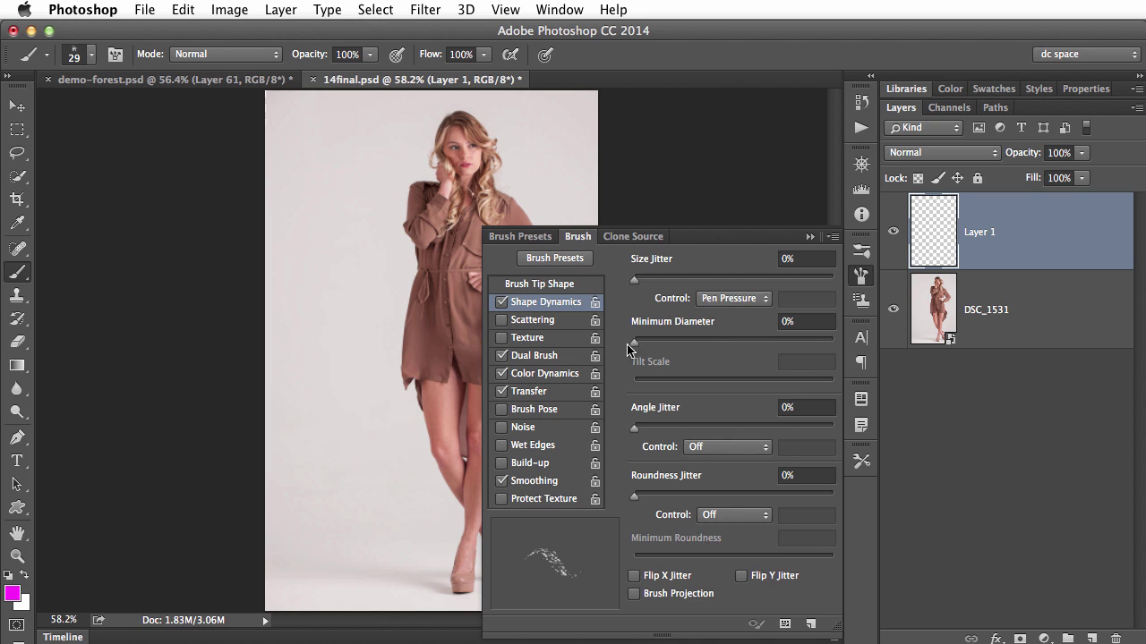
{"action": "left_click", "coordinate": [550, 320]}
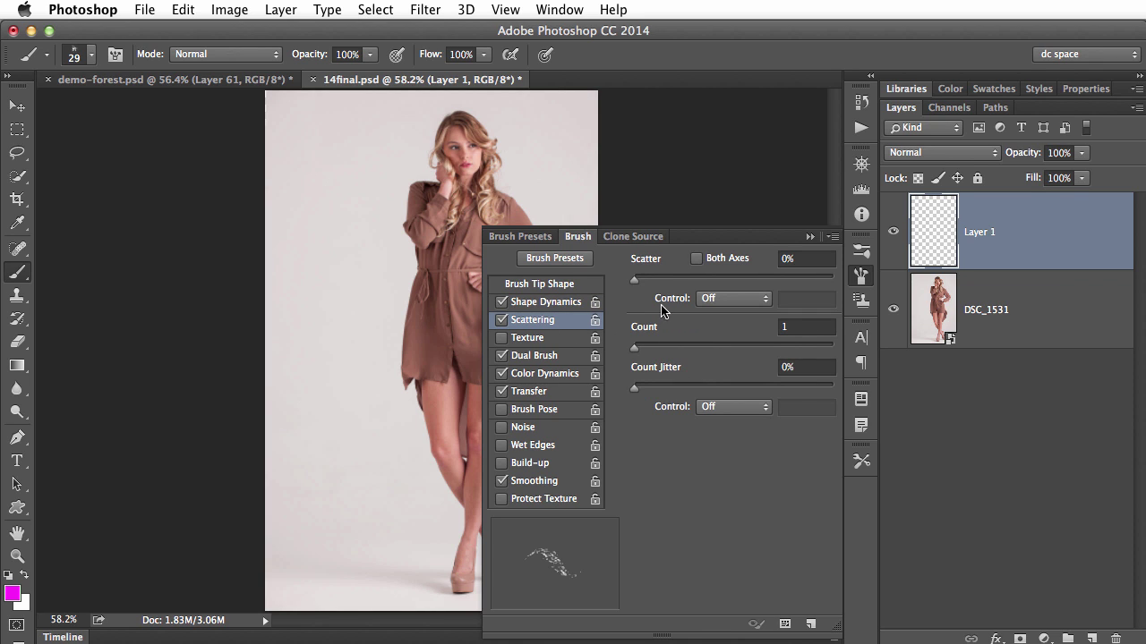
{"action": "left_click_drag", "start_coordinate": [636, 348], "coordinate": [642, 347]}
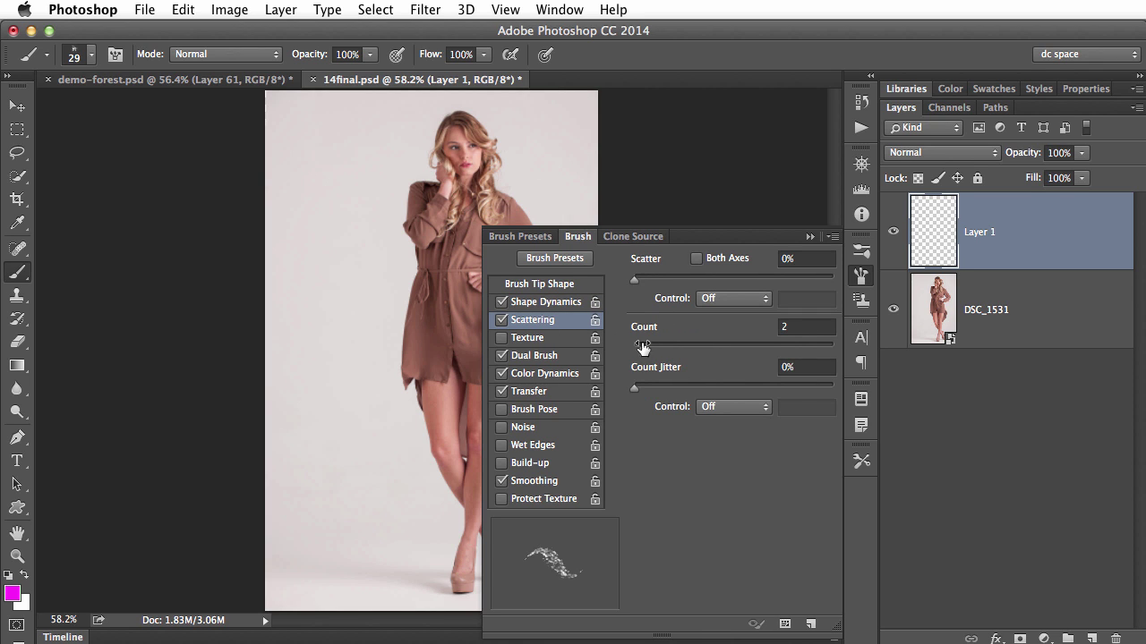
{"action": "left_click", "coordinate": [643, 280]}
{"action": "left_click_drag", "start_coordinate": [640, 279], "coordinate": [637, 281]}
{"action": "left_click", "coordinate": [809, 237]}
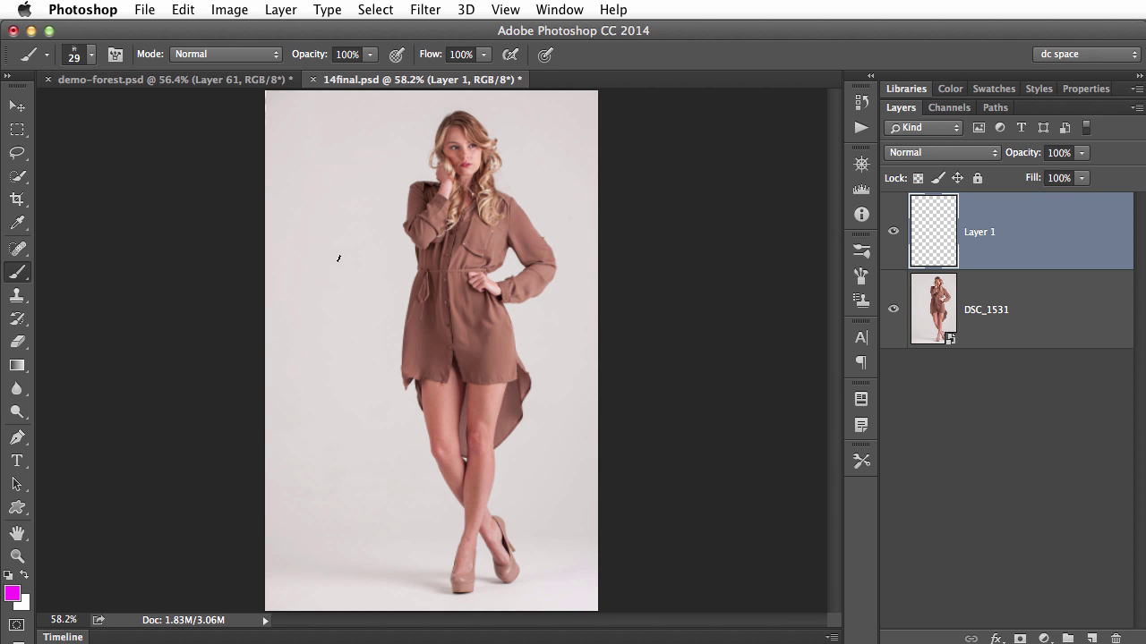
Undo the pink test stroke and apply a Normal-blend Outer Glow to Layer 1
{"action": "mouse_move", "coordinate": [339, 259]}
{"action": "left_mouse_down"}
{"action": "mouse_move", "coordinate": [394, 535]}
{"action": "mouse_move", "coordinate": [429, 559]}
{"action": "left_mouse_up"}
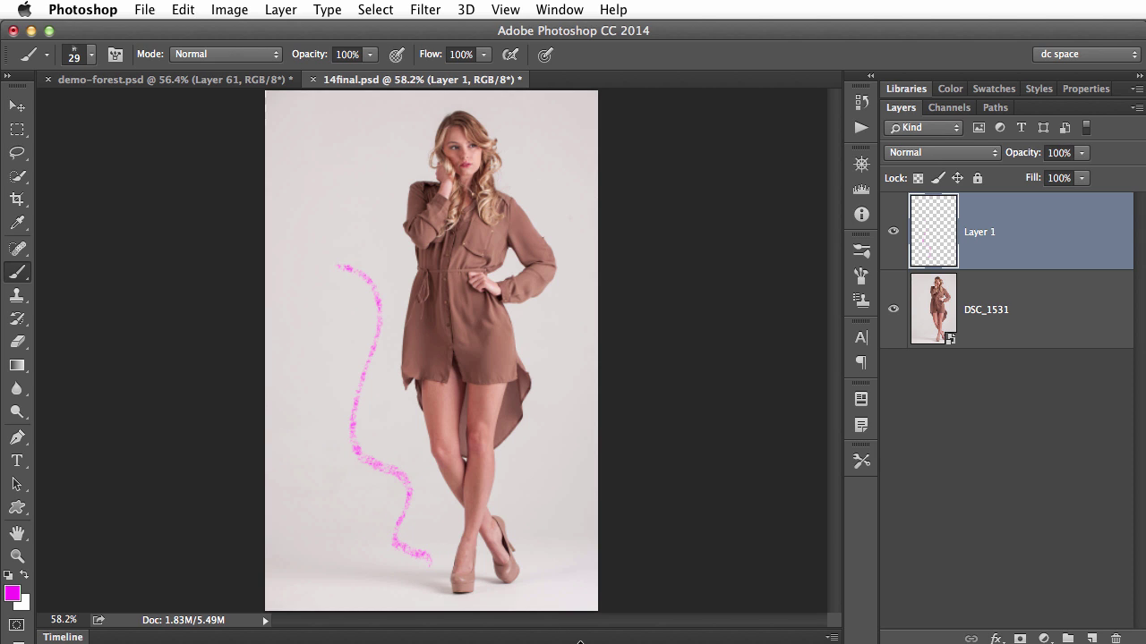
{"action": "key", "text": "super+z"}
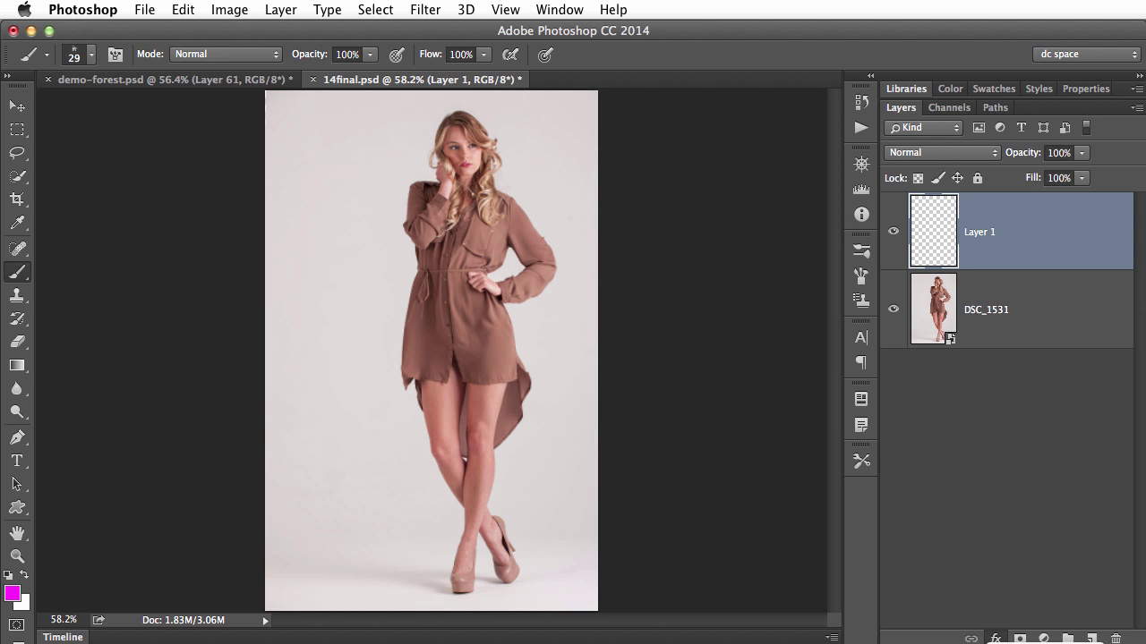
{"action": "left_click", "coordinate": [994, 639]}
{"action": "left_click", "coordinate": [1029, 592]}
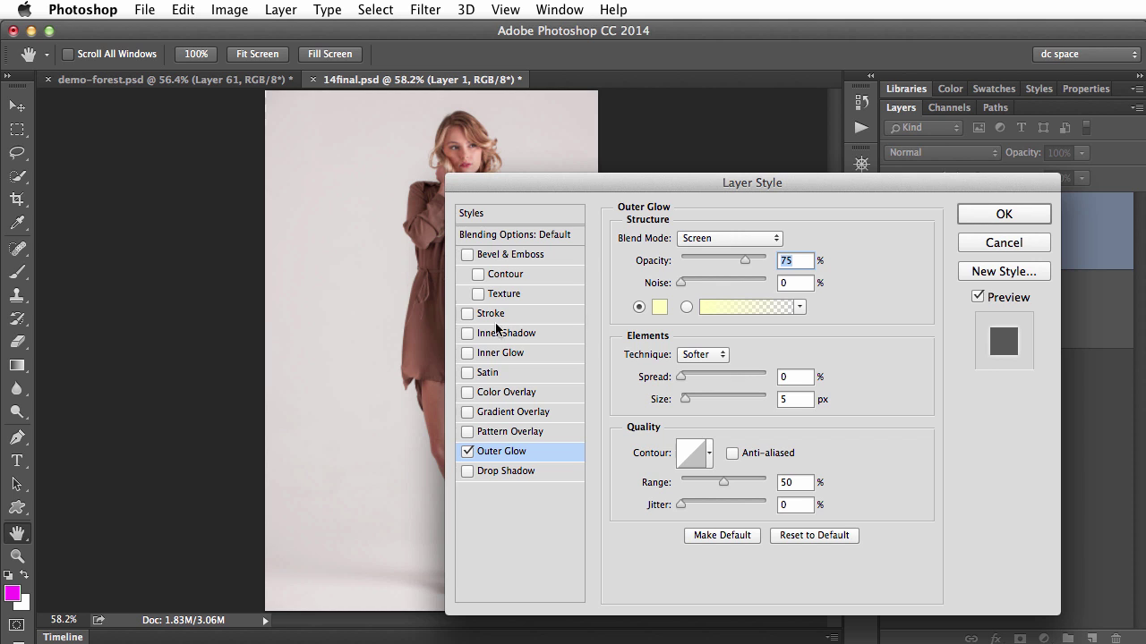
{"action": "left_click", "coordinate": [726, 240]}
{"action": "left_click", "coordinate": [717, 109]}
{"action": "left_click", "coordinate": [995, 217]}
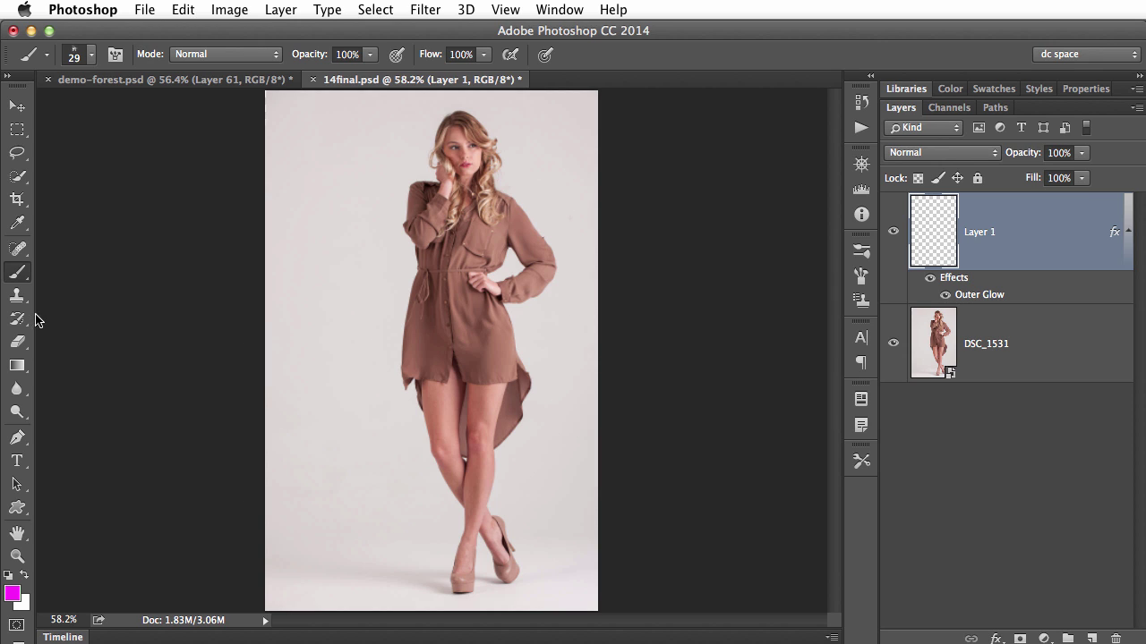
In Path mode, start the zigzag above her head, alternating sides down to her waist
{"action": "left_click", "coordinate": [17, 438]}
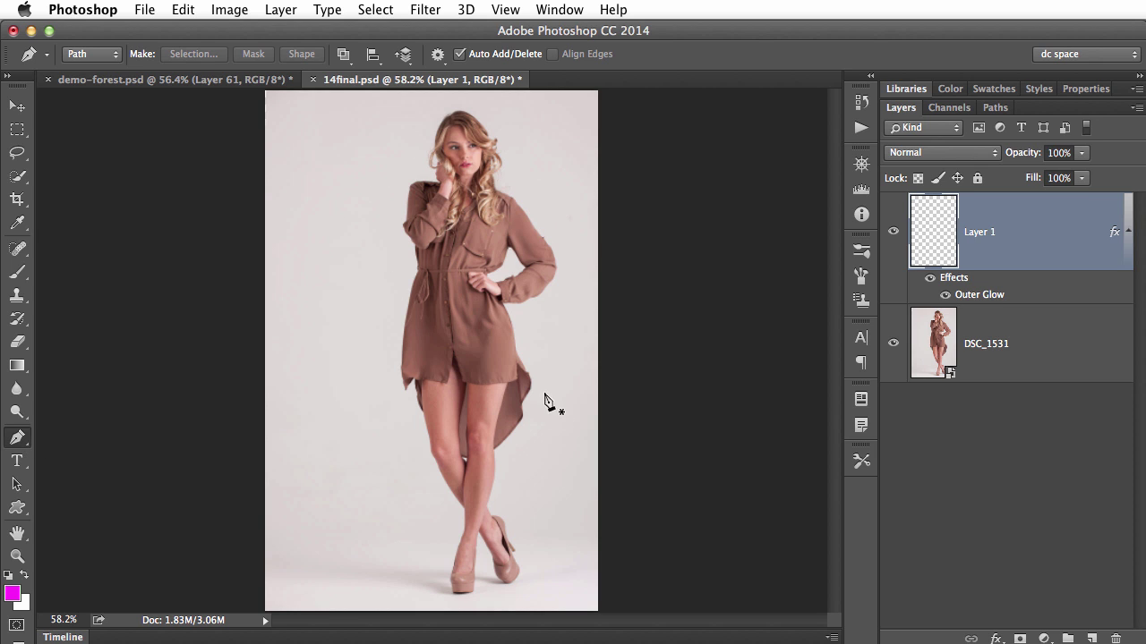
{"action": "left_click", "coordinate": [335, 106]}
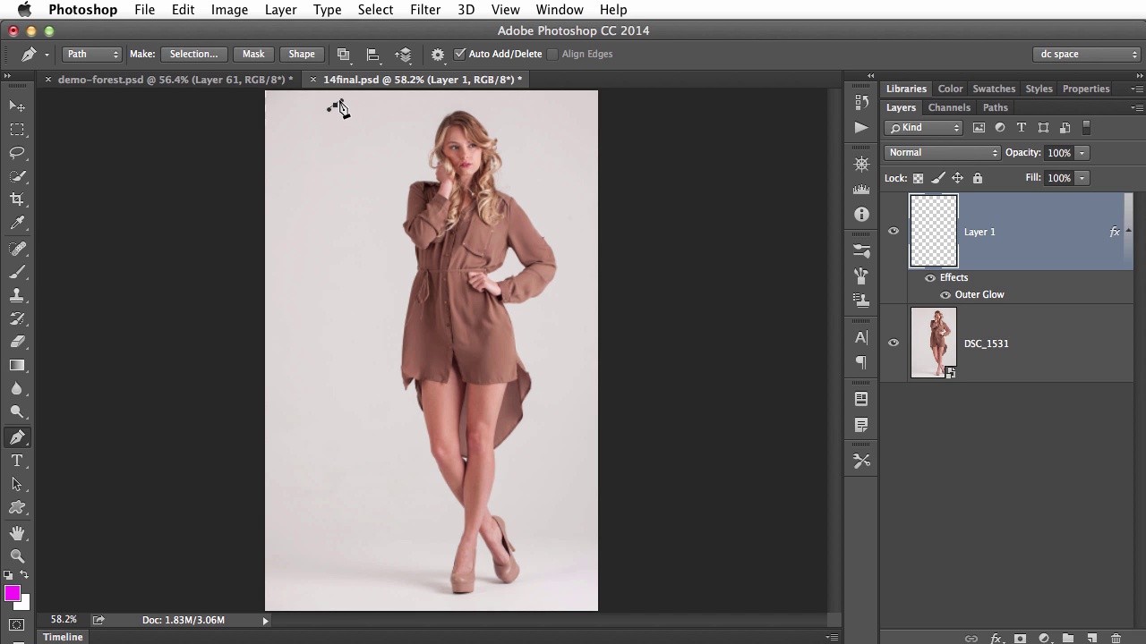
{"action": "key", "text": "ctrl+z"}
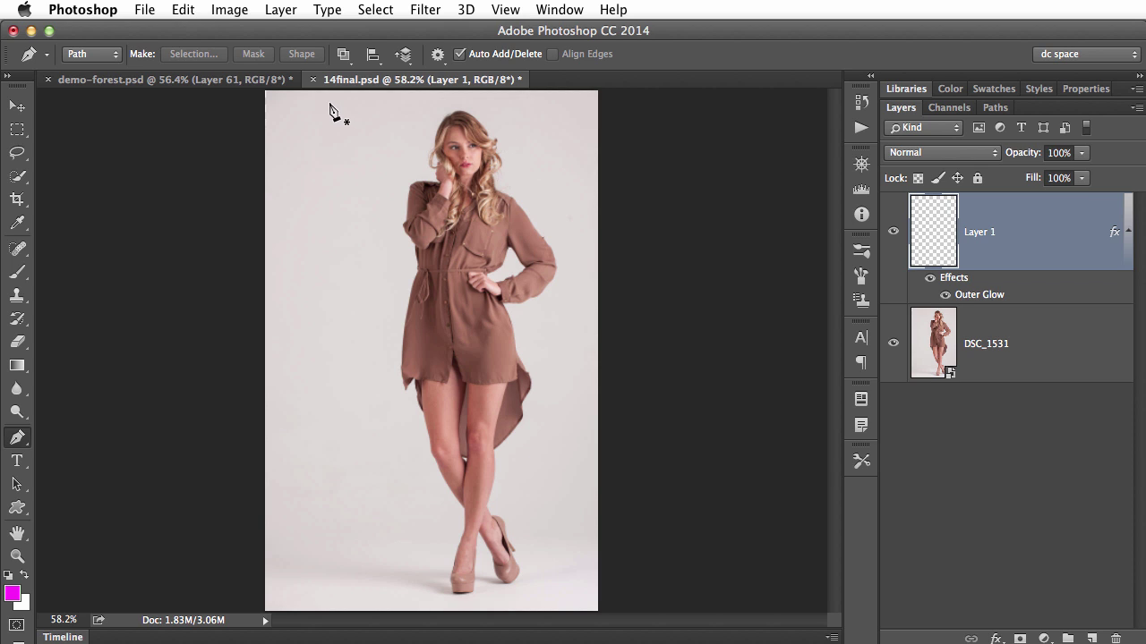
{"action": "left_click", "coordinate": [329, 103]}
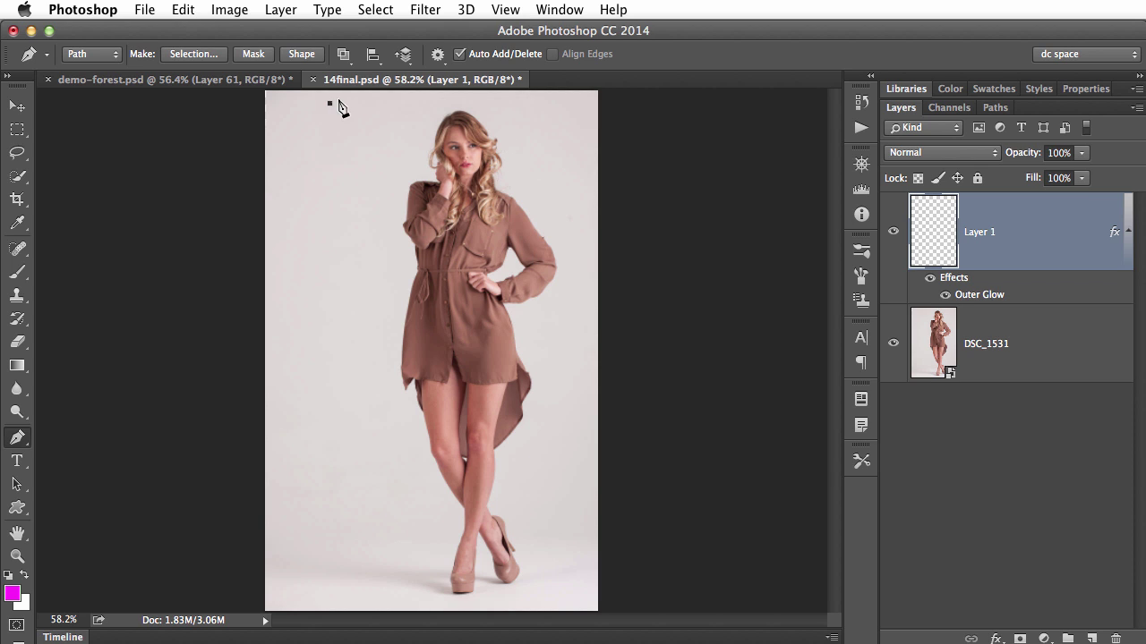
{"action": "left_click", "coordinate": [561, 159]}
{"action": "left_click", "coordinate": [342, 227]}
{"action": "left_click", "coordinate": [571, 263]}
Continue the zigzag past her hips, knees, ankles and shoes, ending below her feet
{"action": "left_click", "coordinate": [355, 340]}
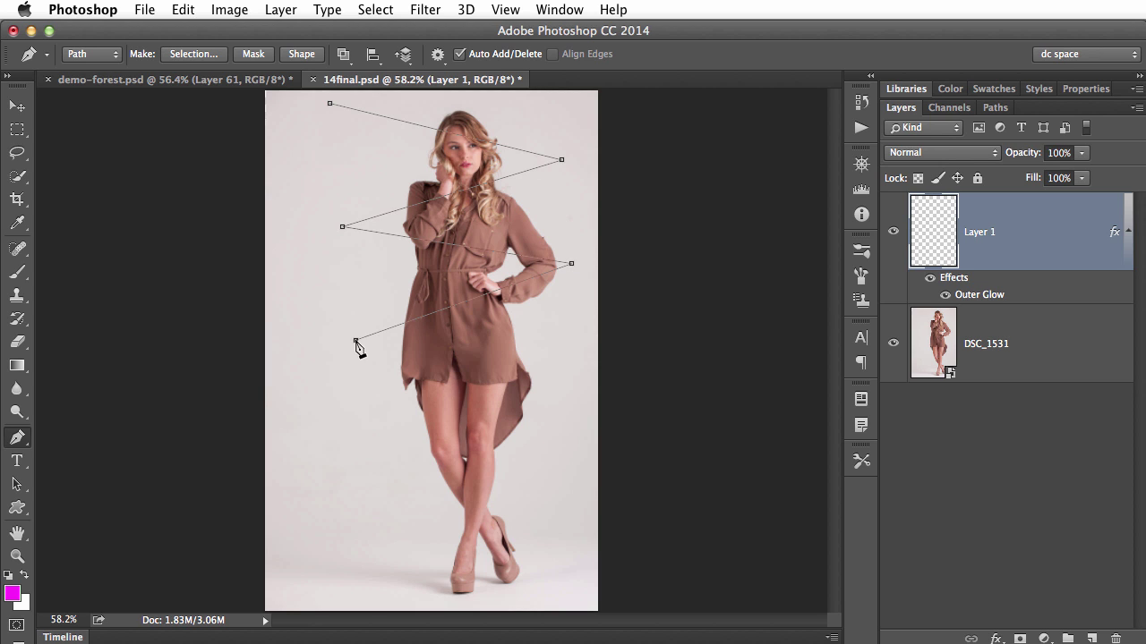
{"action": "left_click", "coordinate": [565, 409]}
{"action": "left_click", "coordinate": [392, 447]}
{"action": "left_click", "coordinate": [561, 495]}
{"action": "left_click", "coordinate": [420, 523]}
{"action": "left_click", "coordinate": [544, 551]}
{"action": "left_click", "coordinate": [322, 599]}
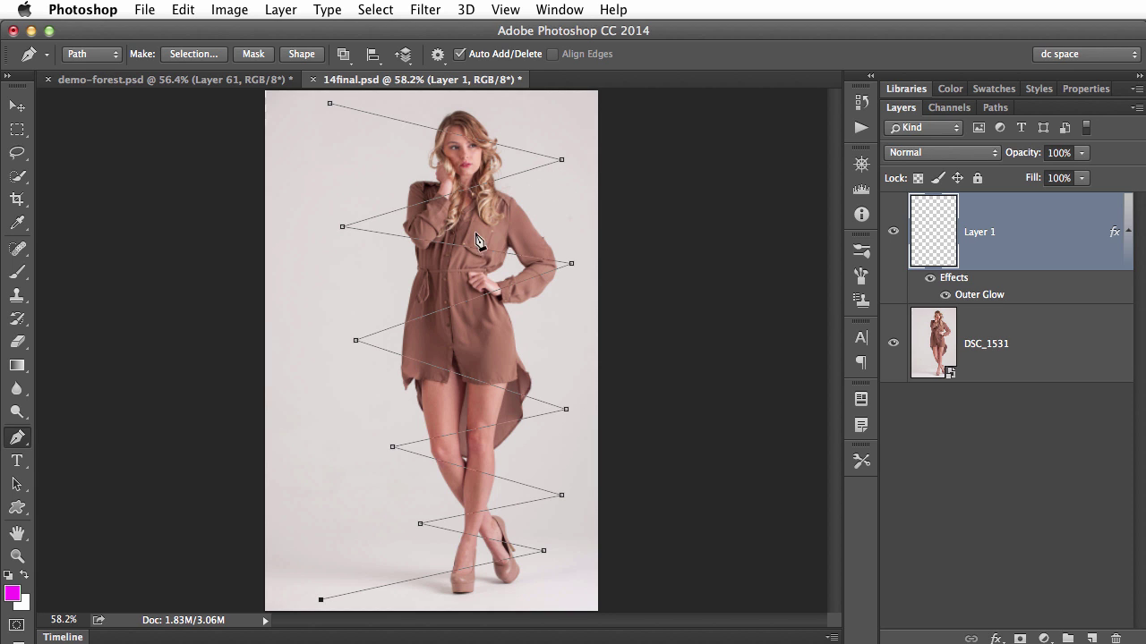
{"action": "left_click", "coordinate": [25, 442]}
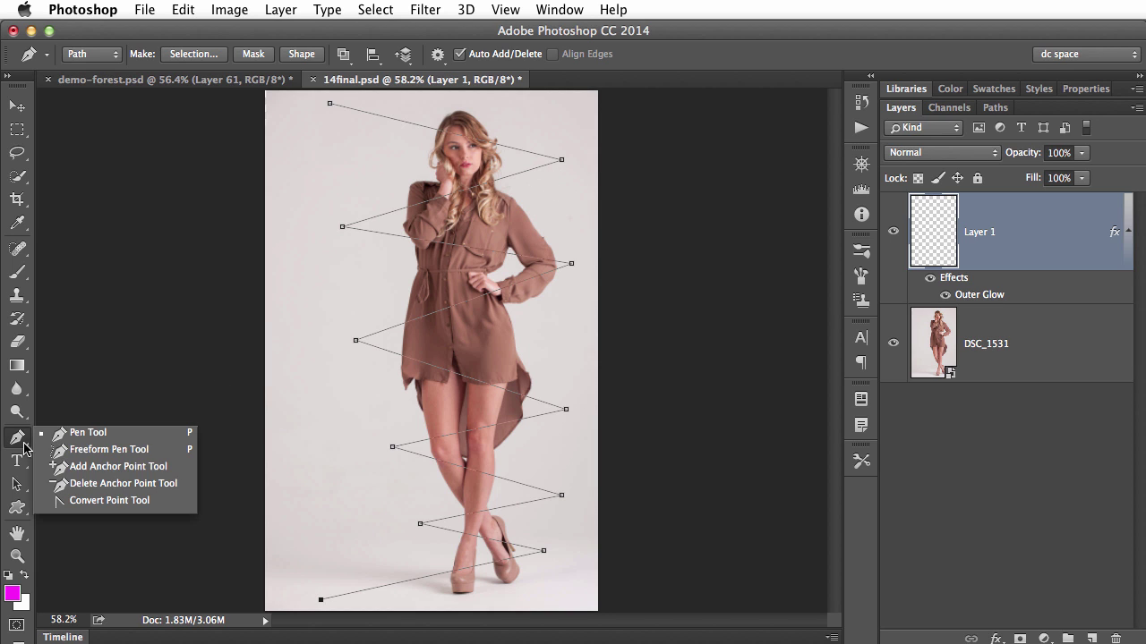
Pull curve handles from the anchors beside her head, chest, arm, hips and thighs
{"action": "left_click", "coordinate": [561, 163]}
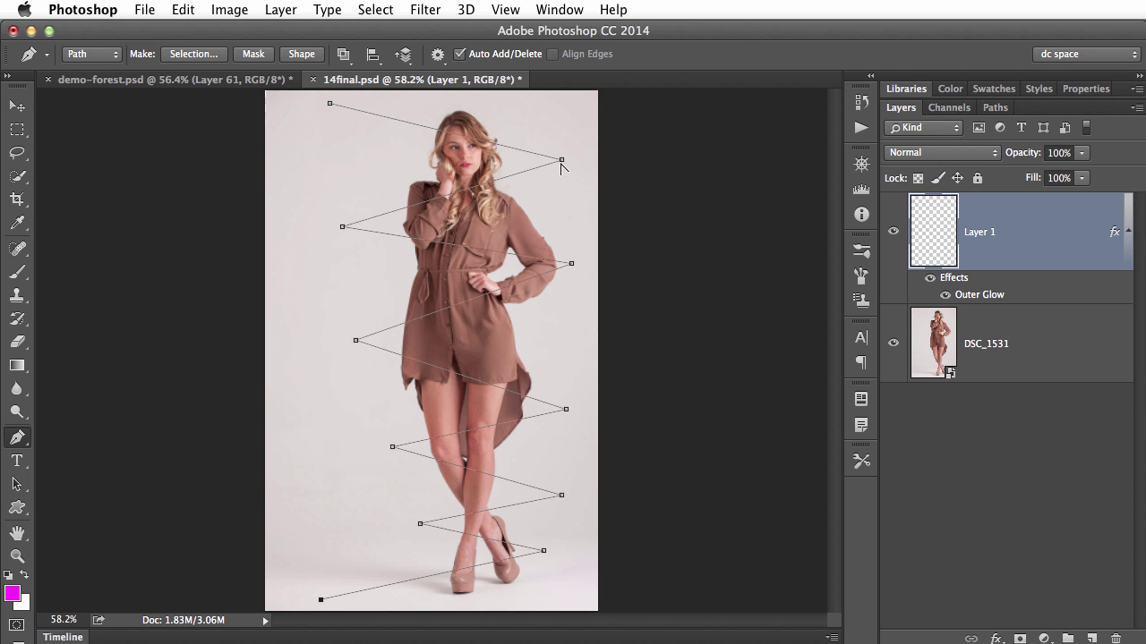
{"action": "left_click_drag", "start_coordinate": [561, 160], "coordinate": [561, 215]}
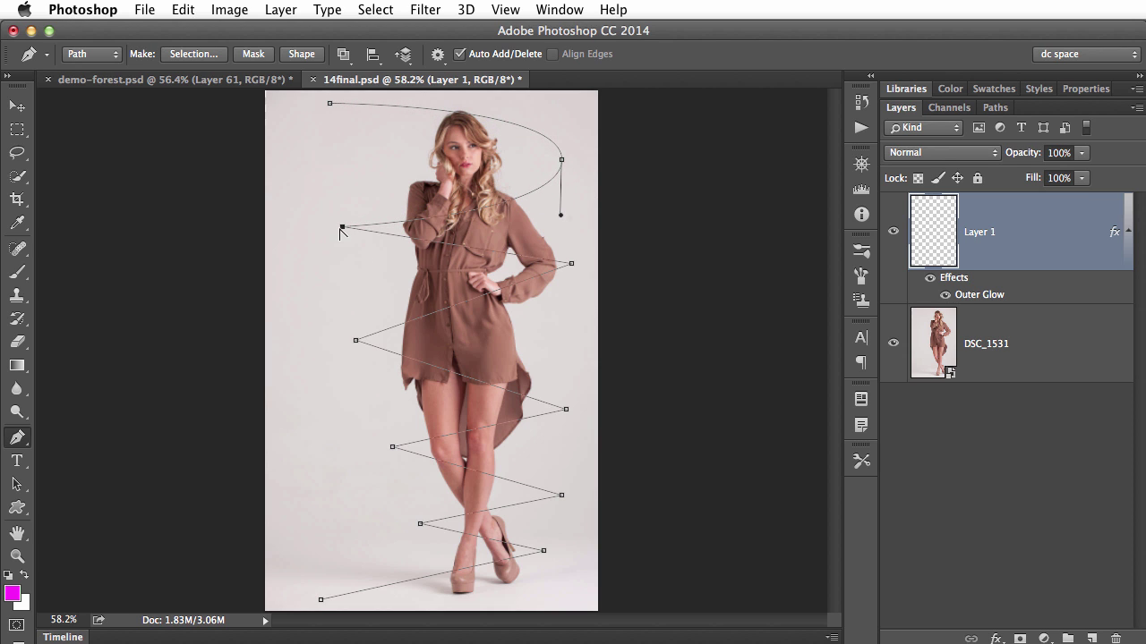
{"action": "left_click_drag", "start_coordinate": [342, 227], "coordinate": [336, 285]}
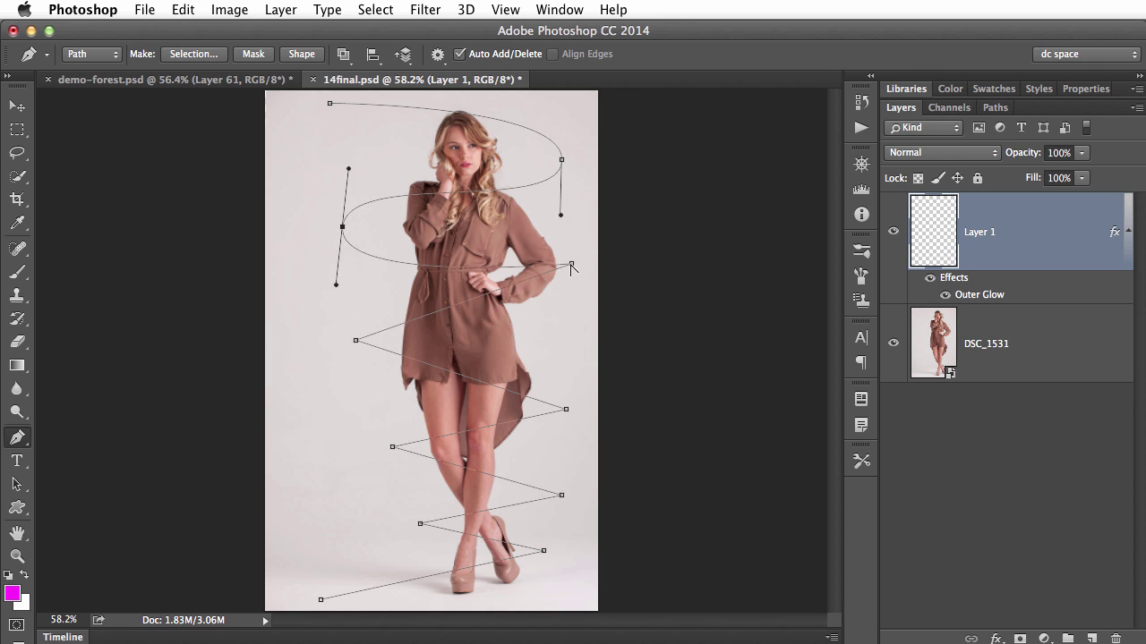
{"action": "left_click_drag", "start_coordinate": [571, 265], "coordinate": [565, 313]}
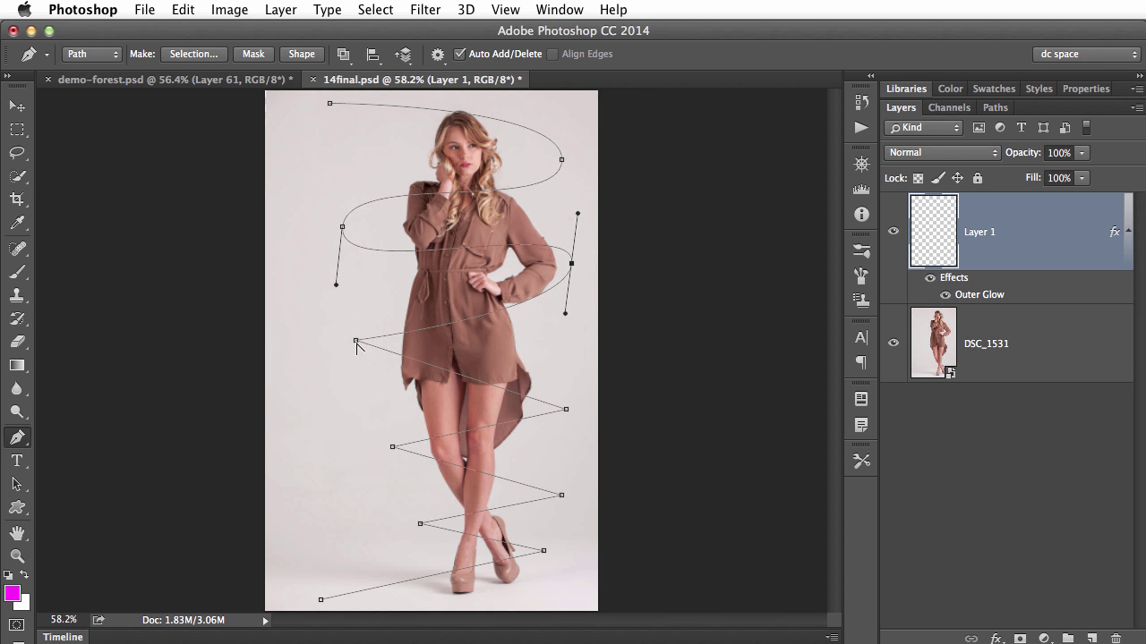
{"action": "left_click_drag", "start_coordinate": [355, 341], "coordinate": [353, 404]}
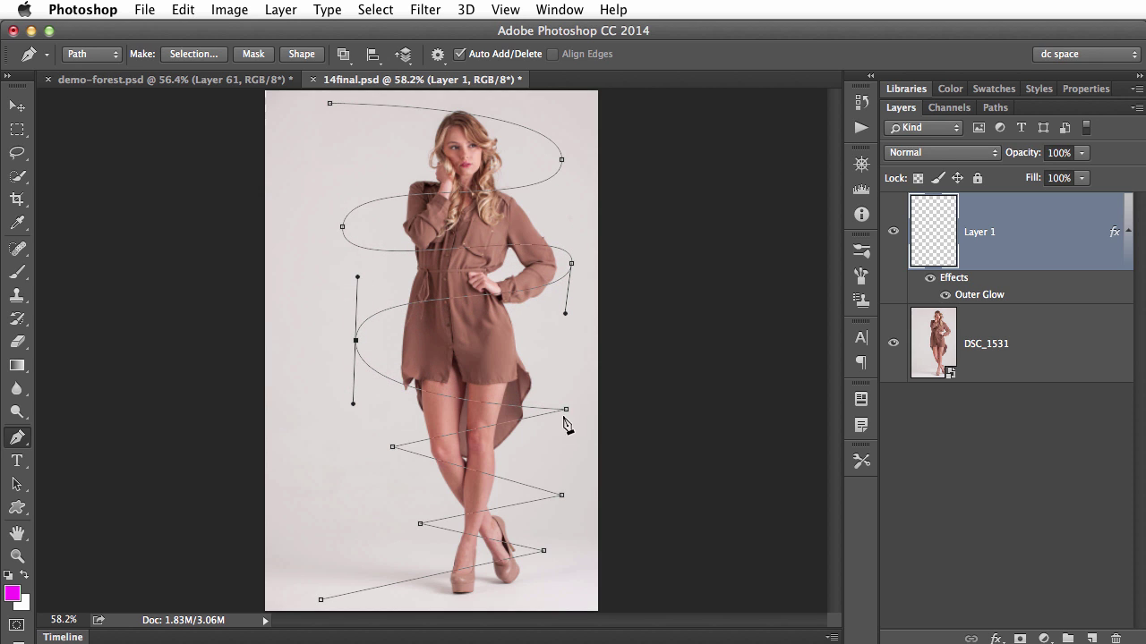
{"action": "left_click_drag", "start_coordinate": [565, 410], "coordinate": [564, 469]}
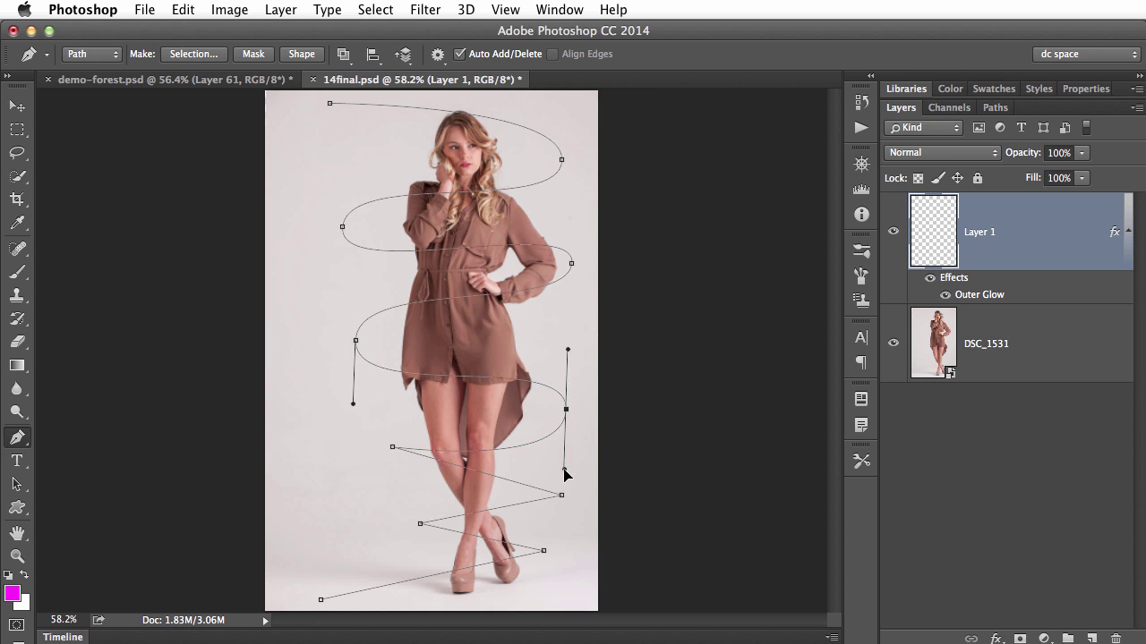
Curve the knee, lower-leg, ankle and shoe anchors, then reshape the curve at her right waist
{"action": "left_click_drag", "start_coordinate": [392, 447], "coordinate": [390, 493]}
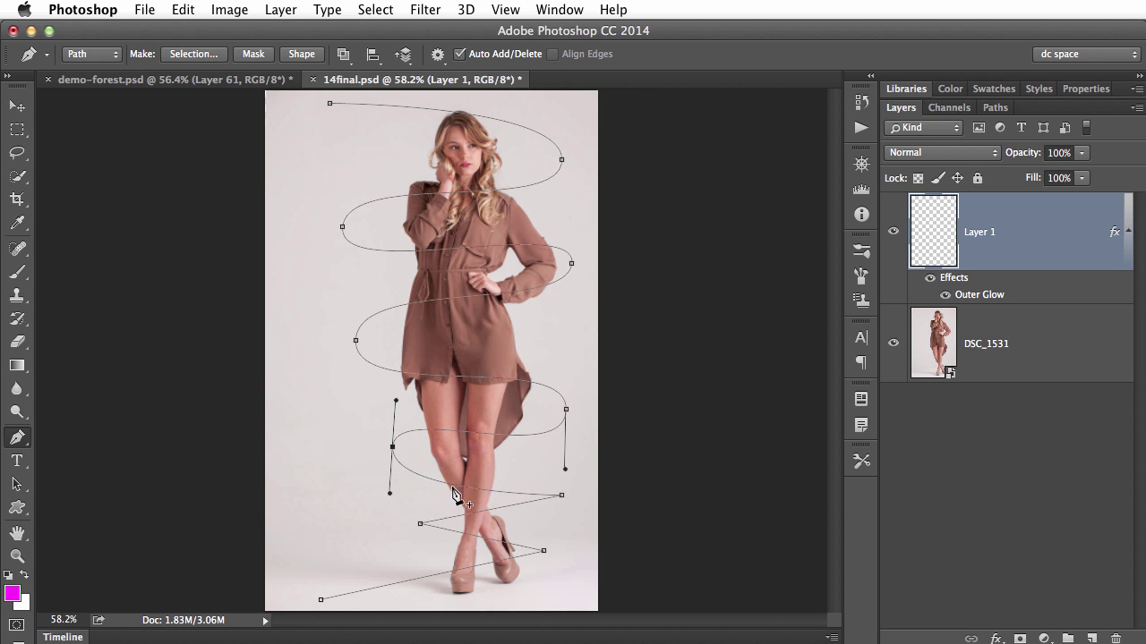
{"action": "left_click_drag", "start_coordinate": [561, 495], "coordinate": [556, 529]}
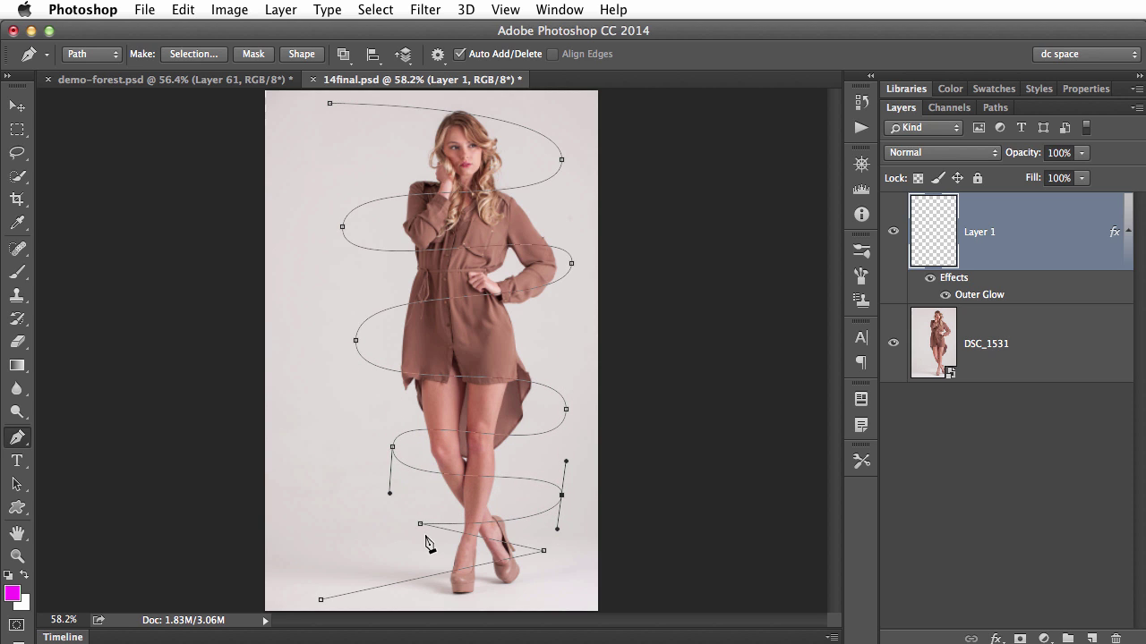
{"action": "left_click_drag", "start_coordinate": [420, 524], "coordinate": [415, 558]}
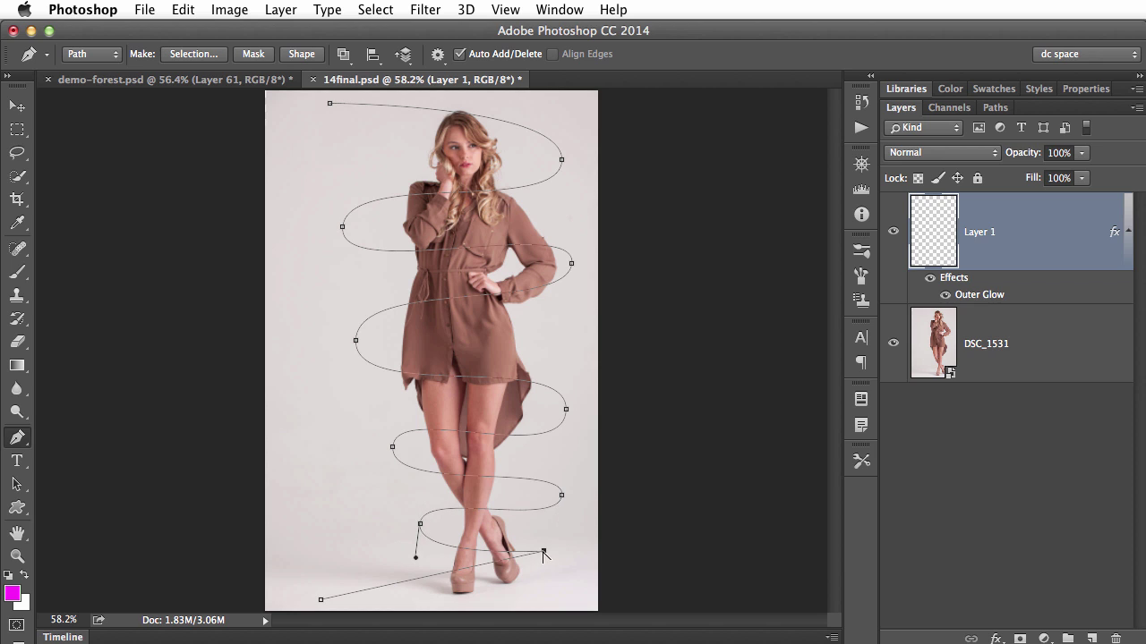
{"action": "left_click_drag", "start_coordinate": [543, 551], "coordinate": [543, 586]}
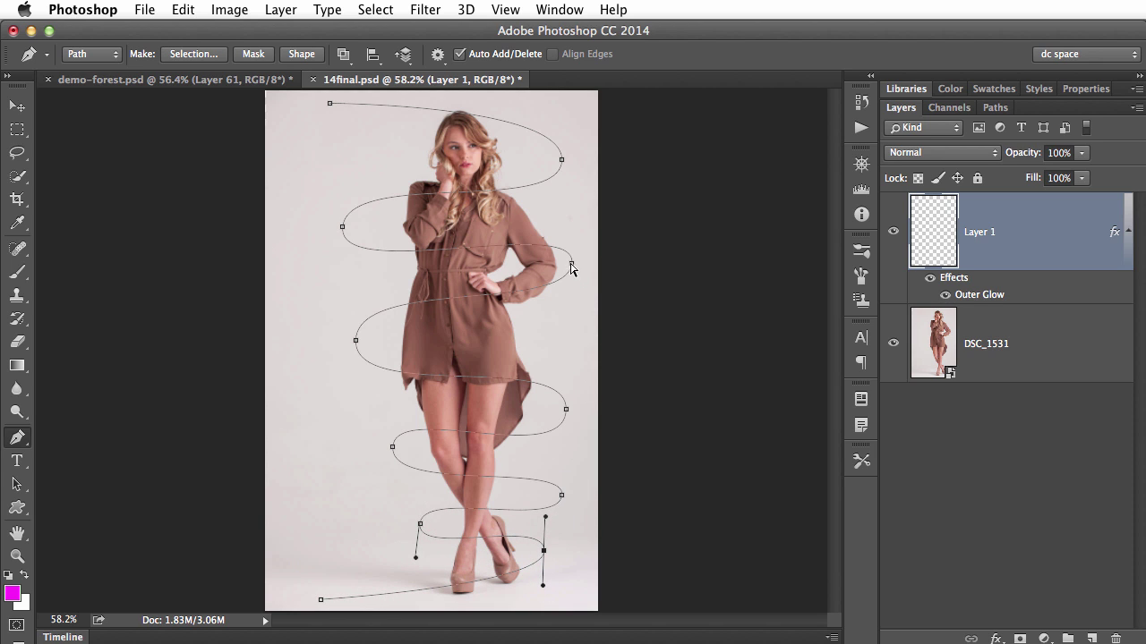
{"action": "mouse_move", "coordinate": [571, 265]}
{"action": "left_mouse_down"}
{"action": "mouse_move", "coordinate": [568, 250]}
{"action": "mouse_move", "coordinate": [581, 254]}
{"action": "left_mouse_up"}
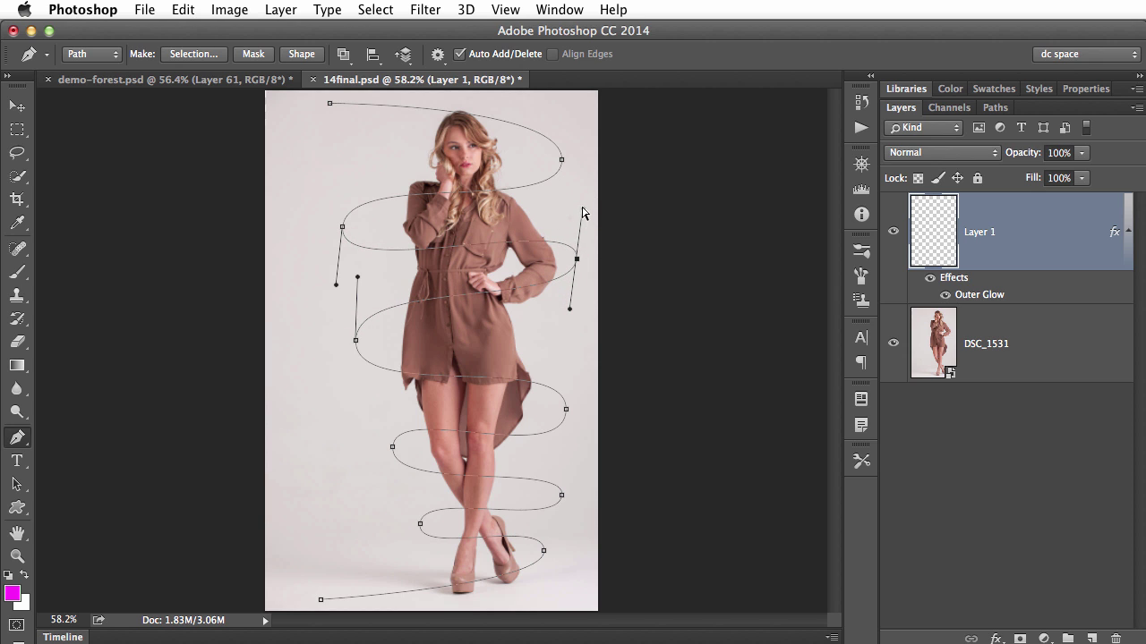
{"action": "left_click_drag", "start_coordinate": [582, 212], "coordinate": [566, 236]}
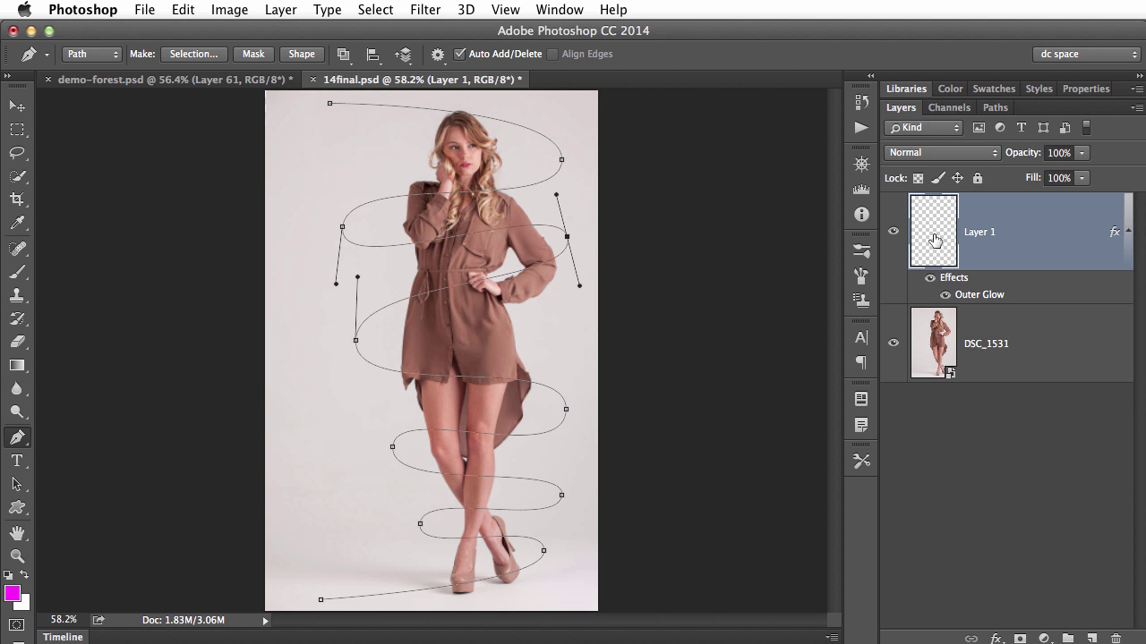
{"action": "left_click", "coordinate": [18, 273]}
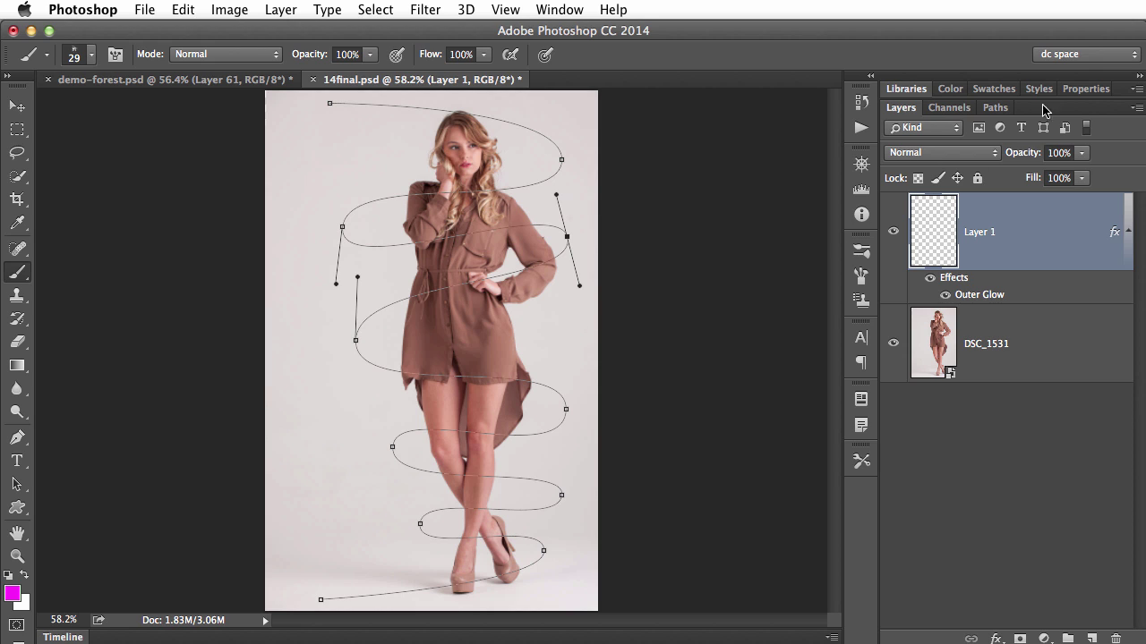
Stroke the spiral work path with the Brush using Simulate Pressure, then deselect the path
{"action": "left_click", "coordinate": [996, 109]}
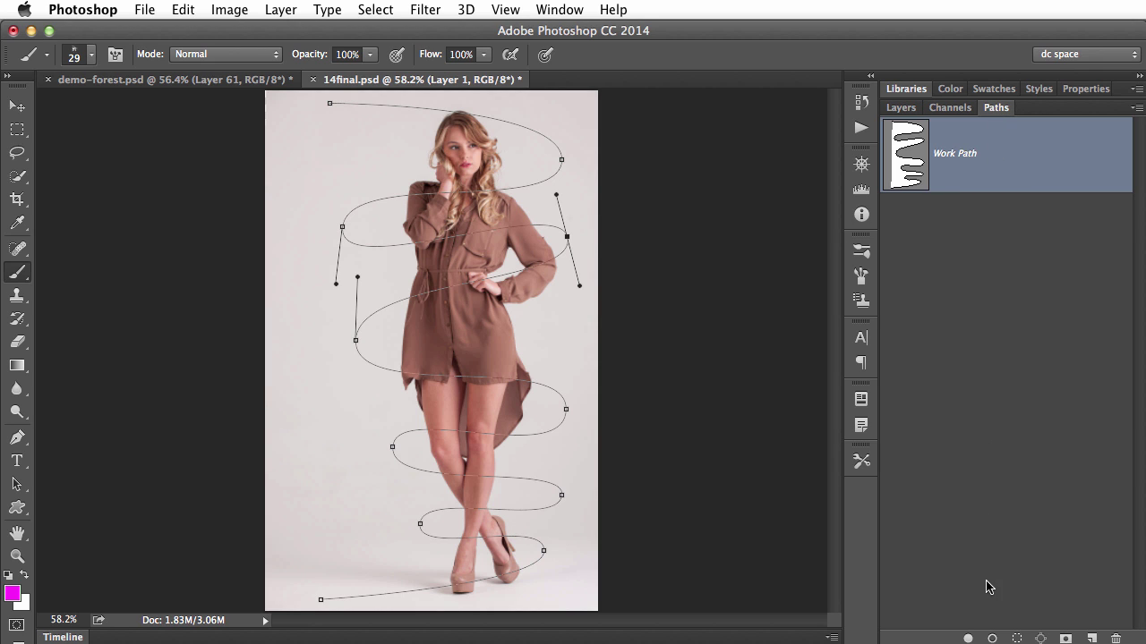
{"action": "left_click", "coordinate": [993, 638], "text": "alt"}
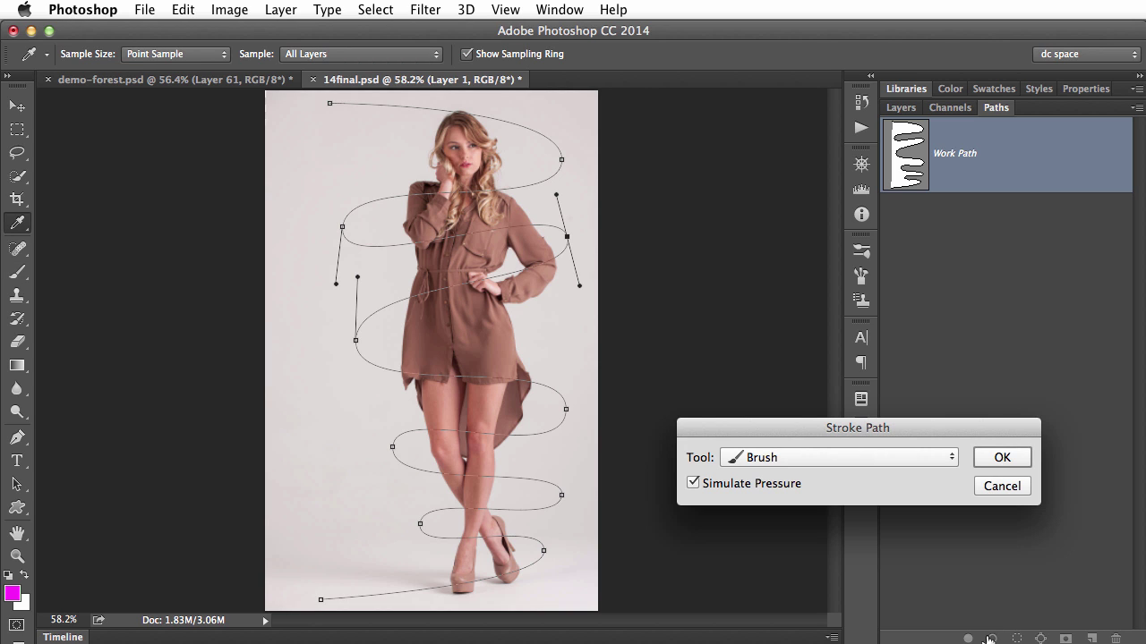
{"action": "left_click", "coordinate": [806, 461]}
{"action": "left_click", "coordinate": [808, 461]}
{"action": "left_click", "coordinate": [1000, 460]}
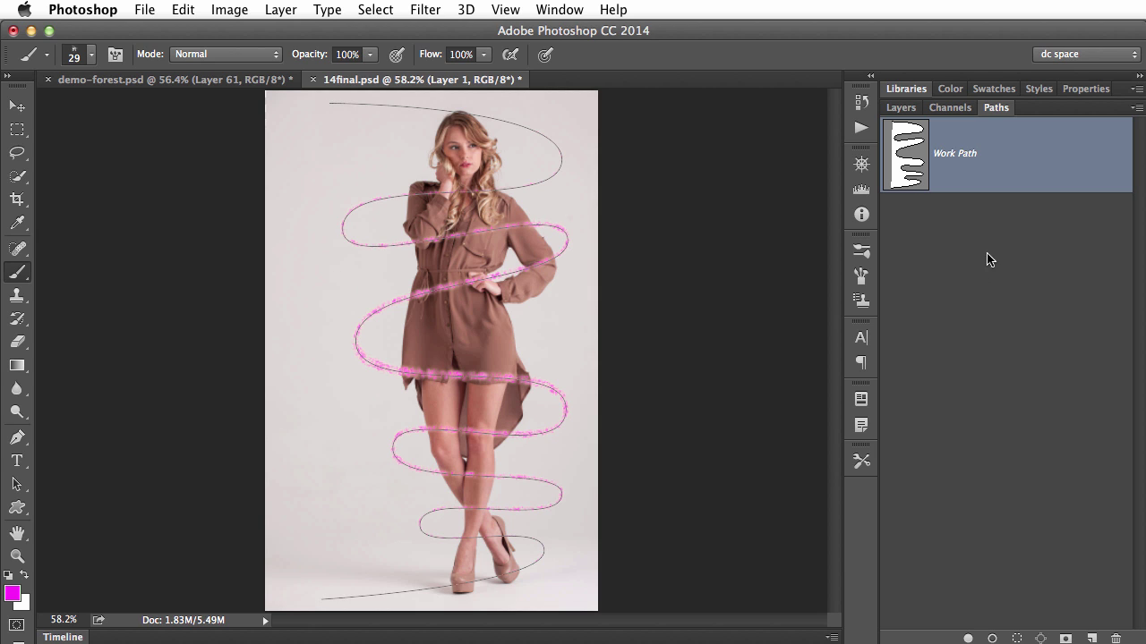
{"action": "left_click", "coordinate": [989, 358]}
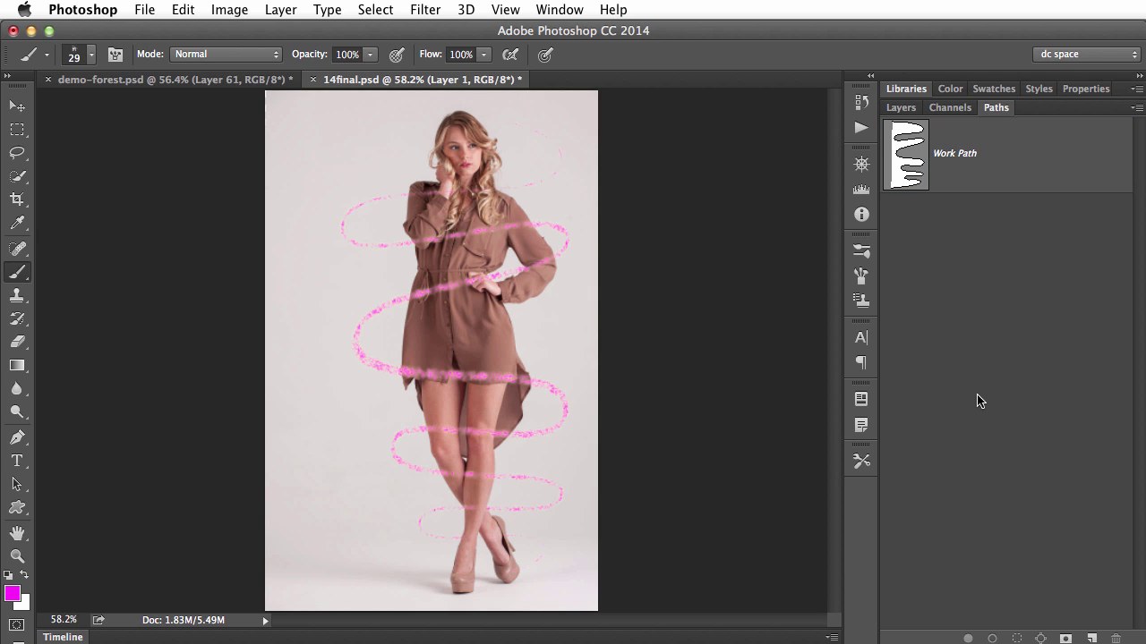
Undo the stroke, reselect the Work Path, and set a 34 px tip with 48% minimum diameter
{"action": "key", "text": "super+z"}
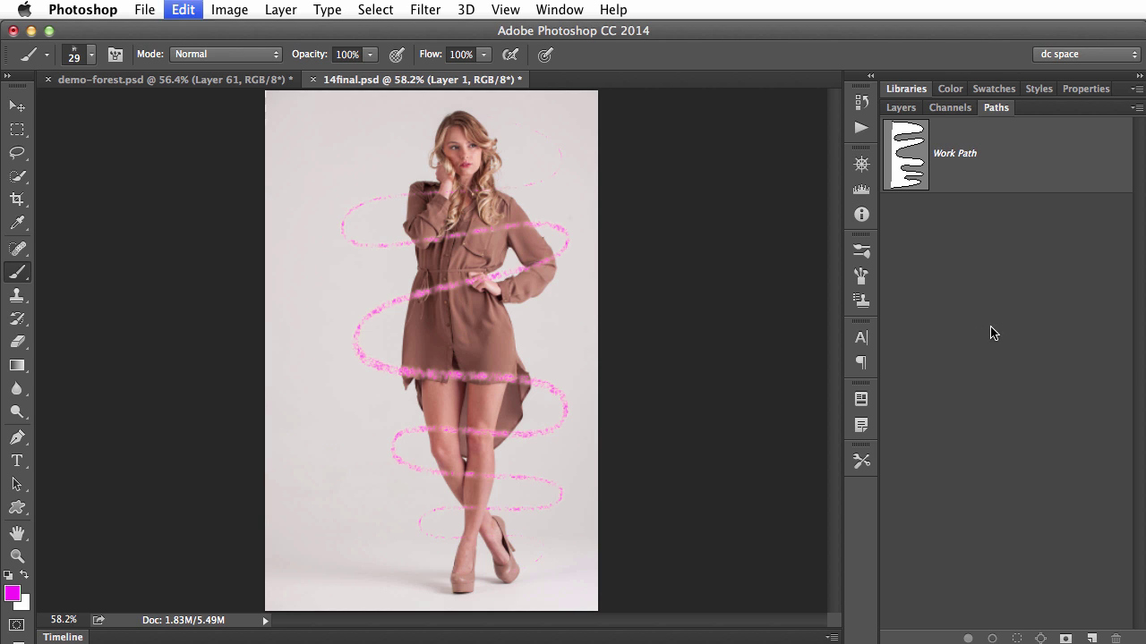
{"action": "left_click", "coordinate": [945, 154]}
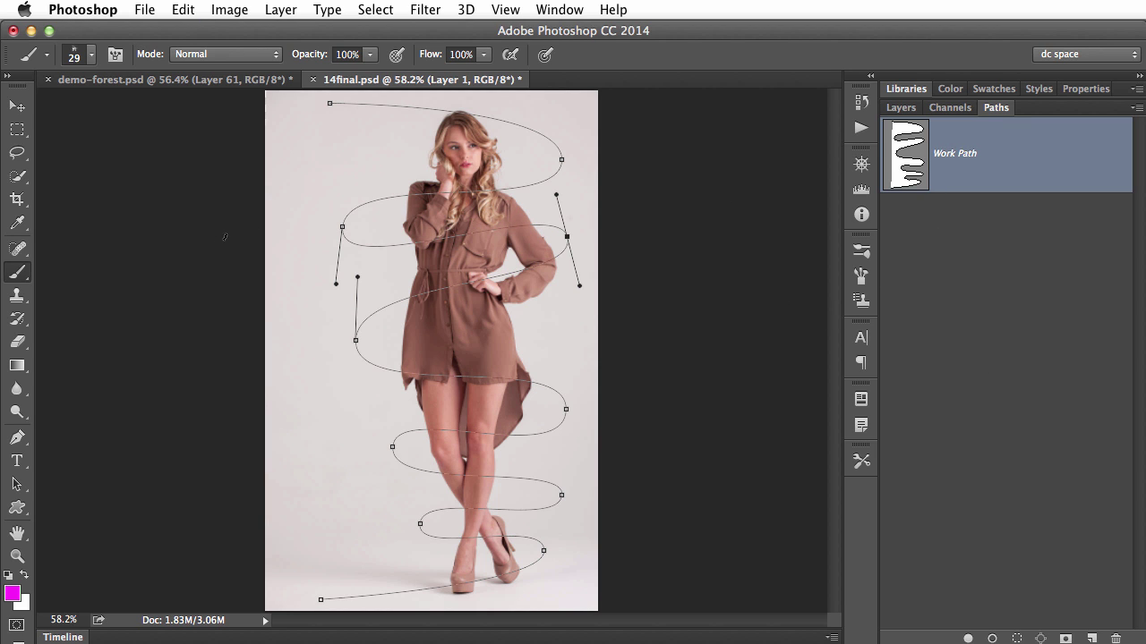
{"action": "left_click", "coordinate": [861, 276]}
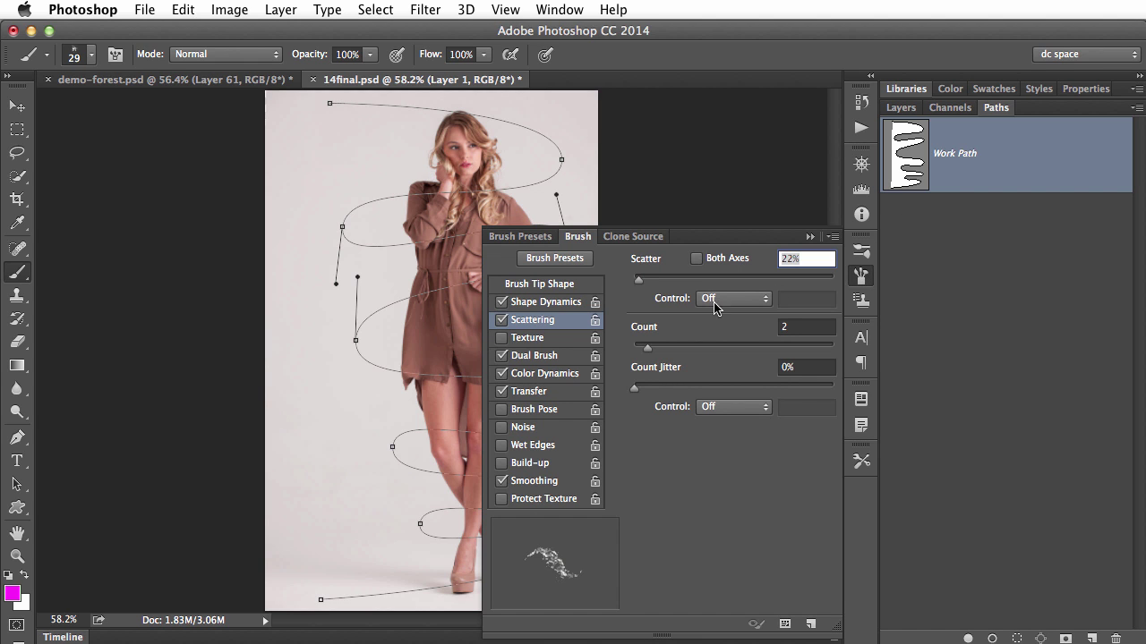
{"action": "left_click", "coordinate": [534, 284]}
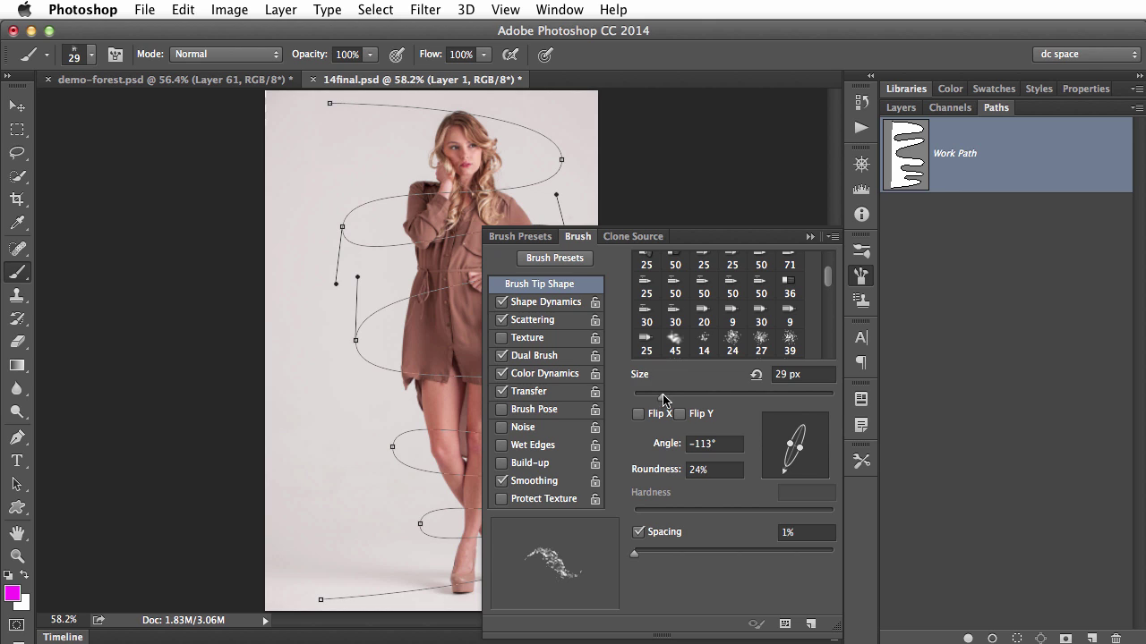
{"action": "left_click_drag", "start_coordinate": [663, 400], "coordinate": [670, 397]}
{"action": "left_click", "coordinate": [545, 302]}
{"action": "left_click_drag", "start_coordinate": [639, 340], "coordinate": [729, 345]}
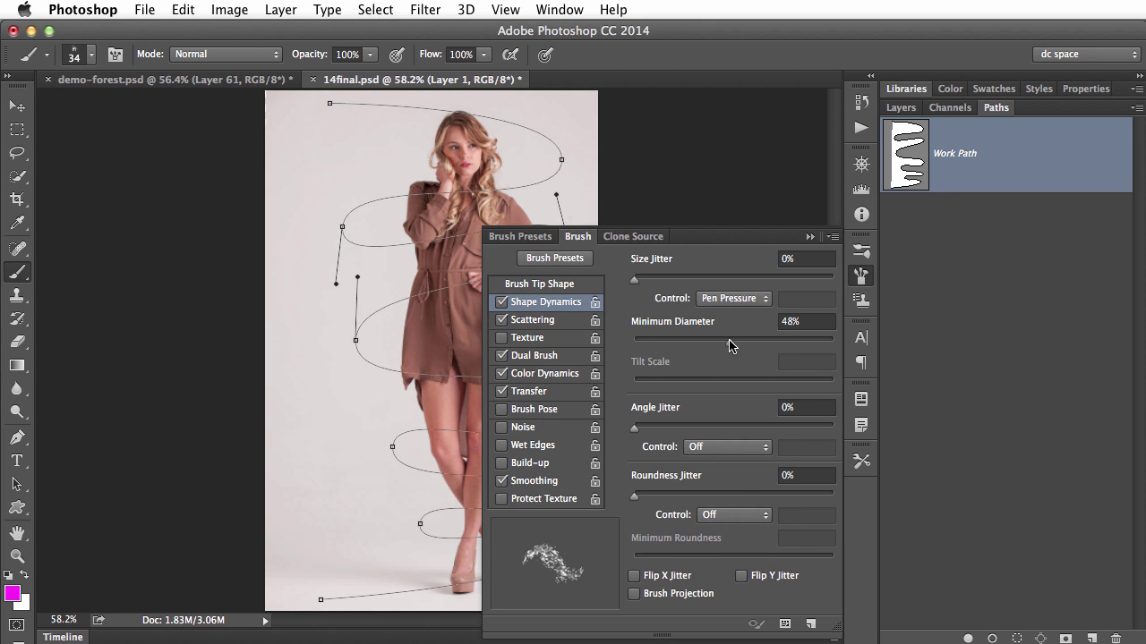
{"action": "left_click", "coordinate": [809, 236]}
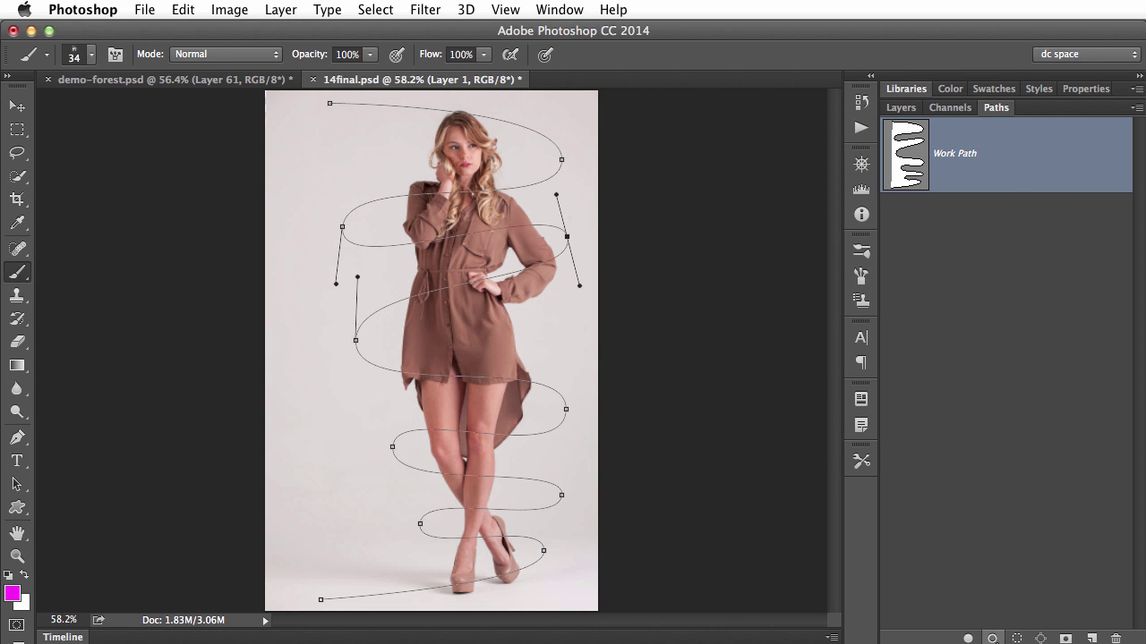
Re-stroke the work path with the brush and deselect the path
{"action": "left_click", "coordinate": [991, 638], "text": "alt"}
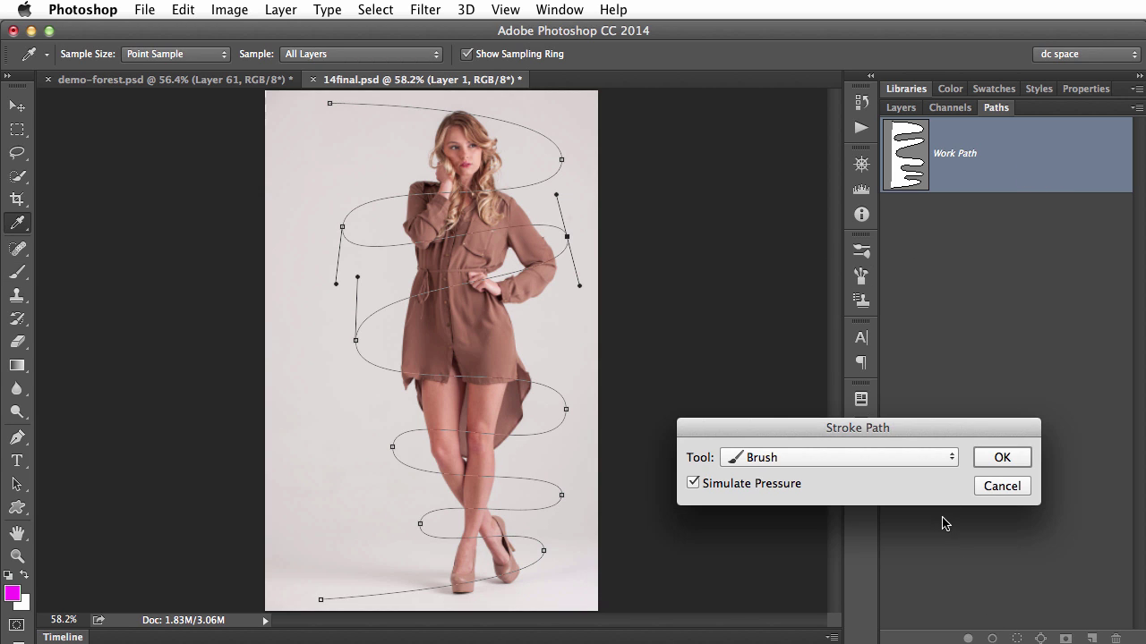
{"action": "left_click", "coordinate": [994, 459]}
{"action": "left_click", "coordinate": [983, 313]}
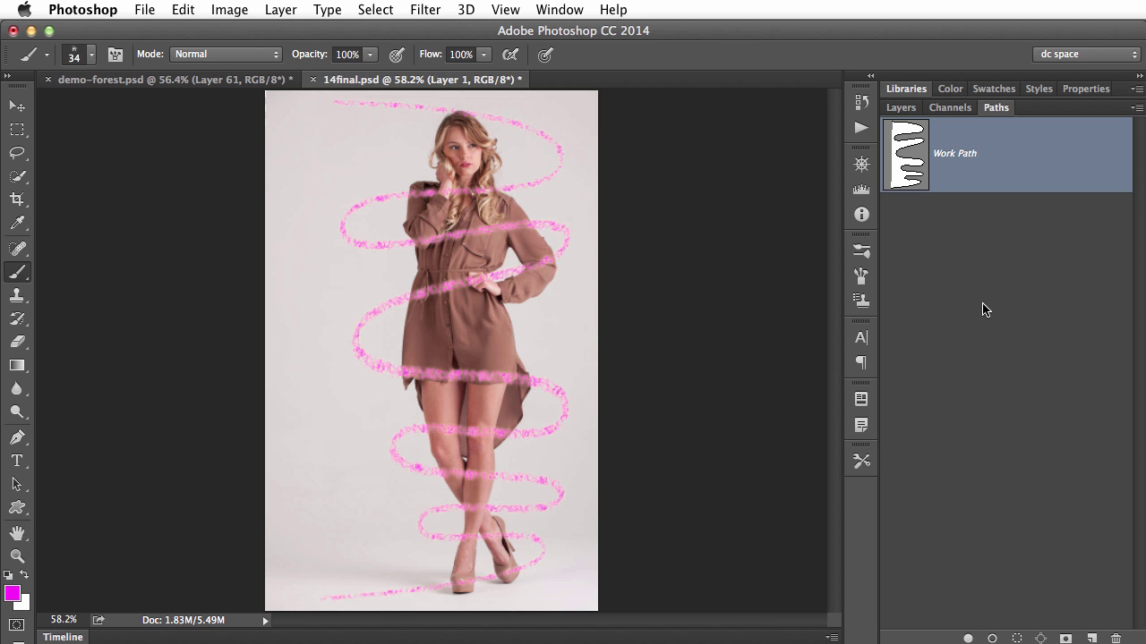
{"action": "left_click", "coordinate": [901, 108]}
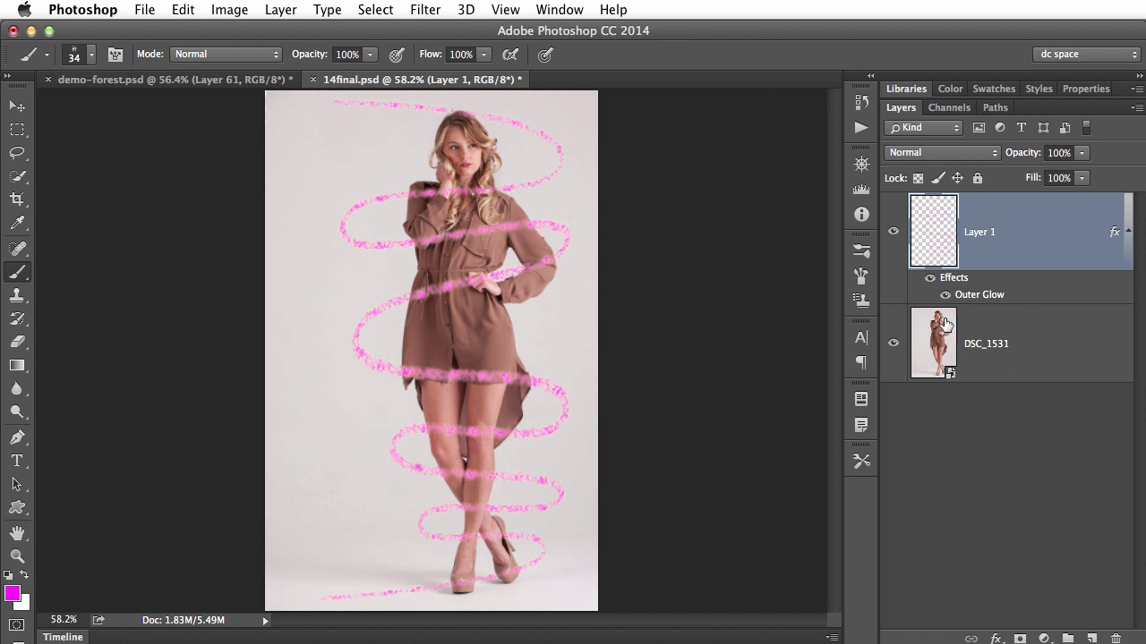
Hide Layer 1 and Quick Select the model's dress, hair and face on DSC_1531
{"action": "left_click", "coordinate": [893, 232]}
{"action": "left_click", "coordinate": [936, 354]}
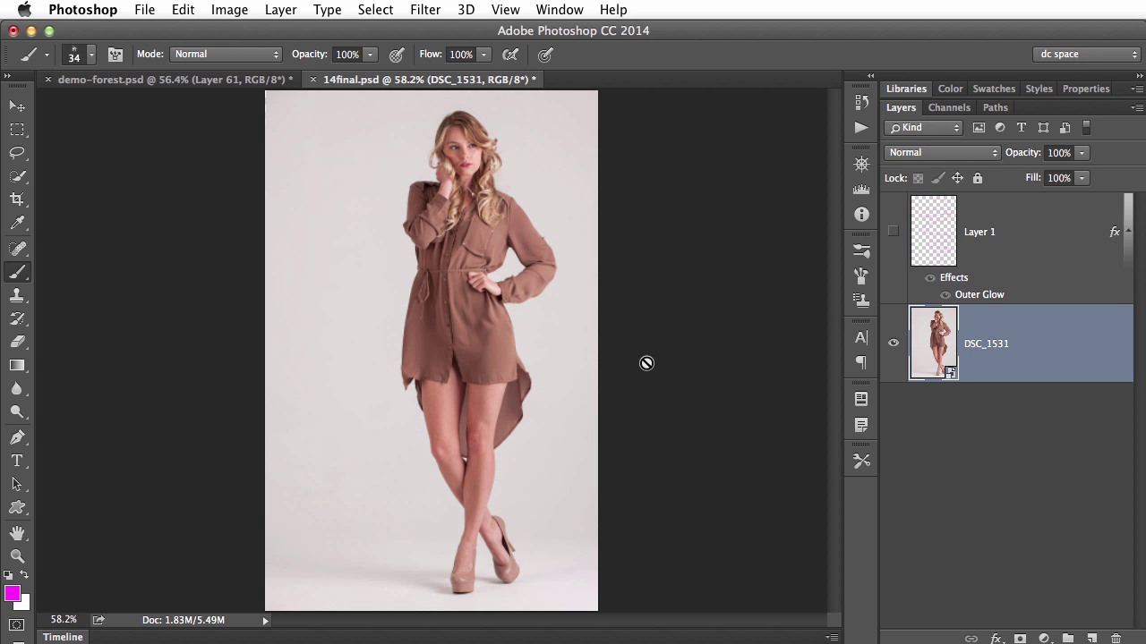
{"action": "key", "text": "w"}
{"action": "mouse_move", "coordinate": [481, 379]}
{"action": "left_mouse_down"}
{"action": "mouse_move", "coordinate": [470, 546]}
{"action": "mouse_move", "coordinate": [488, 526]}
{"action": "mouse_move", "coordinate": [444, 418]}
{"action": "mouse_move", "coordinate": [489, 413]}
{"action": "mouse_move", "coordinate": [512, 389]}
{"action": "mouse_move", "coordinate": [495, 366]}
{"action": "mouse_move", "coordinate": [446, 343]}
{"action": "mouse_move", "coordinate": [431, 306]}
{"action": "mouse_move", "coordinate": [484, 218]}
{"action": "mouse_move", "coordinate": [523, 221]}
{"action": "mouse_move", "coordinate": [542, 241]}
{"action": "mouse_move", "coordinate": [534, 277]}
{"action": "mouse_move", "coordinate": [518, 285]}
{"action": "mouse_move", "coordinate": [532, 261]}
{"action": "left_mouse_up"}
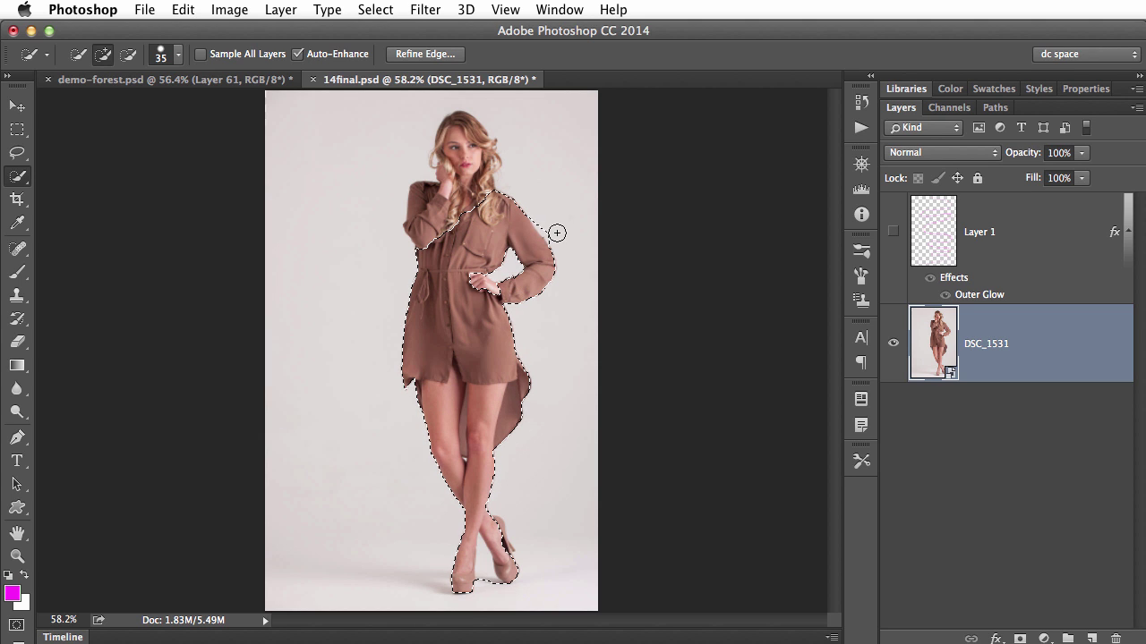
{"action": "key", "text": "alt"}
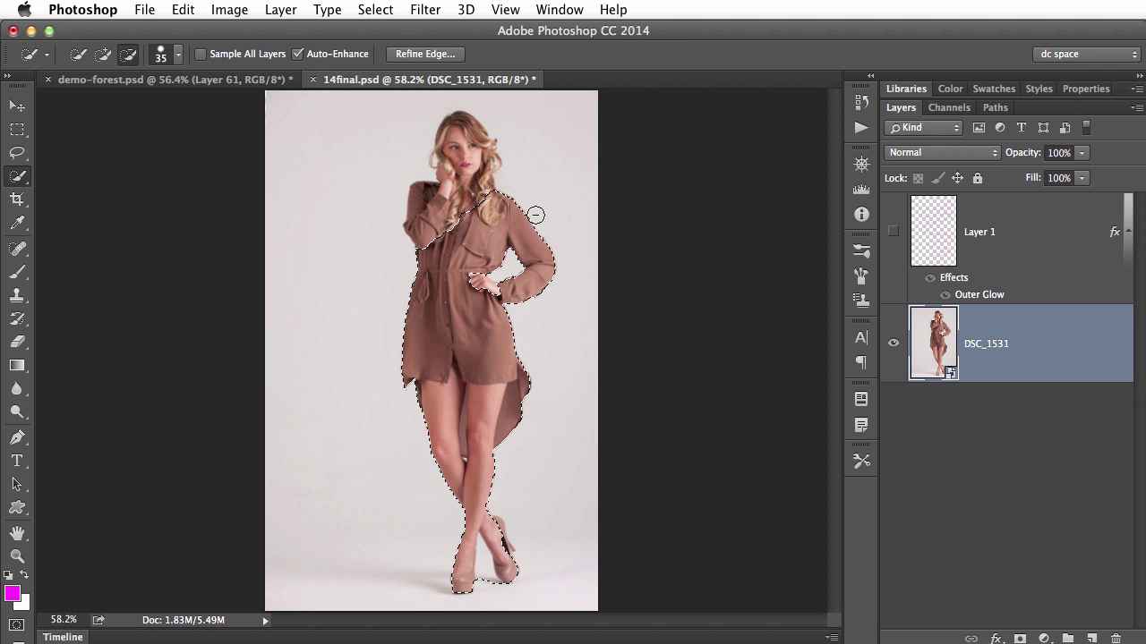
{"action": "mouse_move", "coordinate": [497, 197]}
{"action": "left_mouse_down"}
{"action": "mouse_move", "coordinate": [438, 215]}
{"action": "mouse_move", "coordinate": [464, 158]}
{"action": "left_mouse_up"}
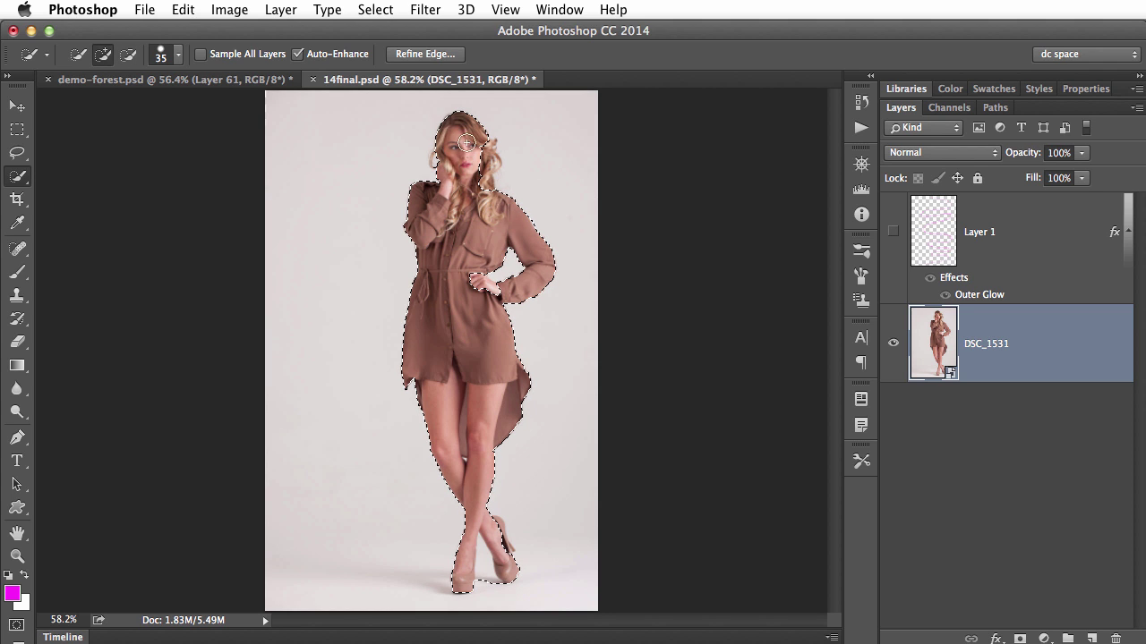
{"action": "key", "text": "alt"}
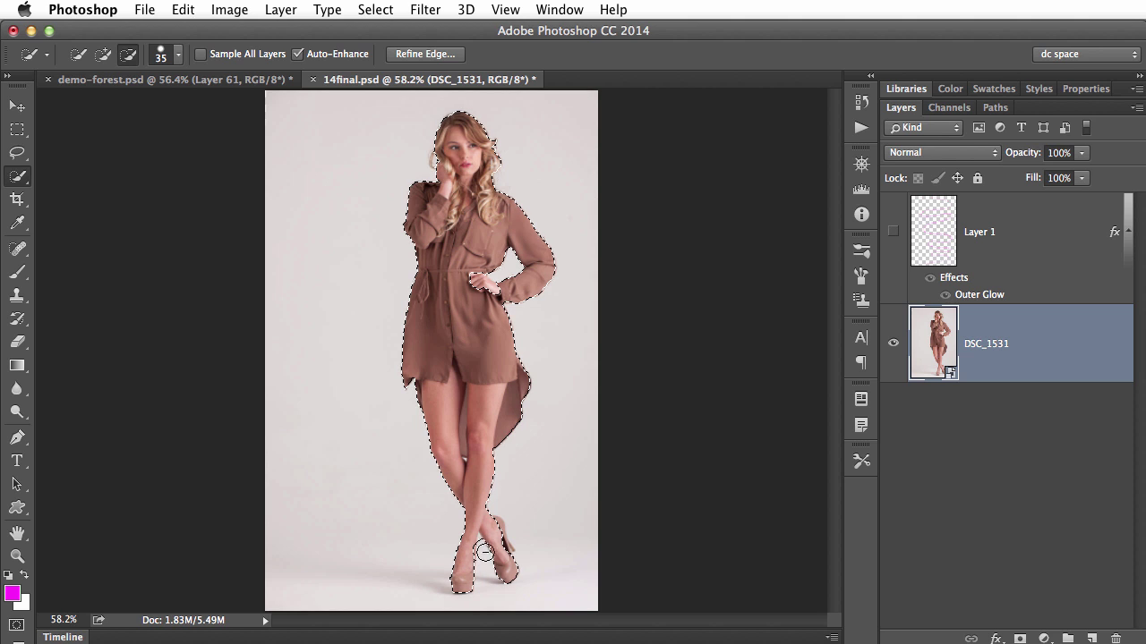
Show Layer 1 again and add a layer mask from the model selection
{"action": "left_click", "coordinate": [893, 233]}
{"action": "left_click", "coordinate": [941, 233]}
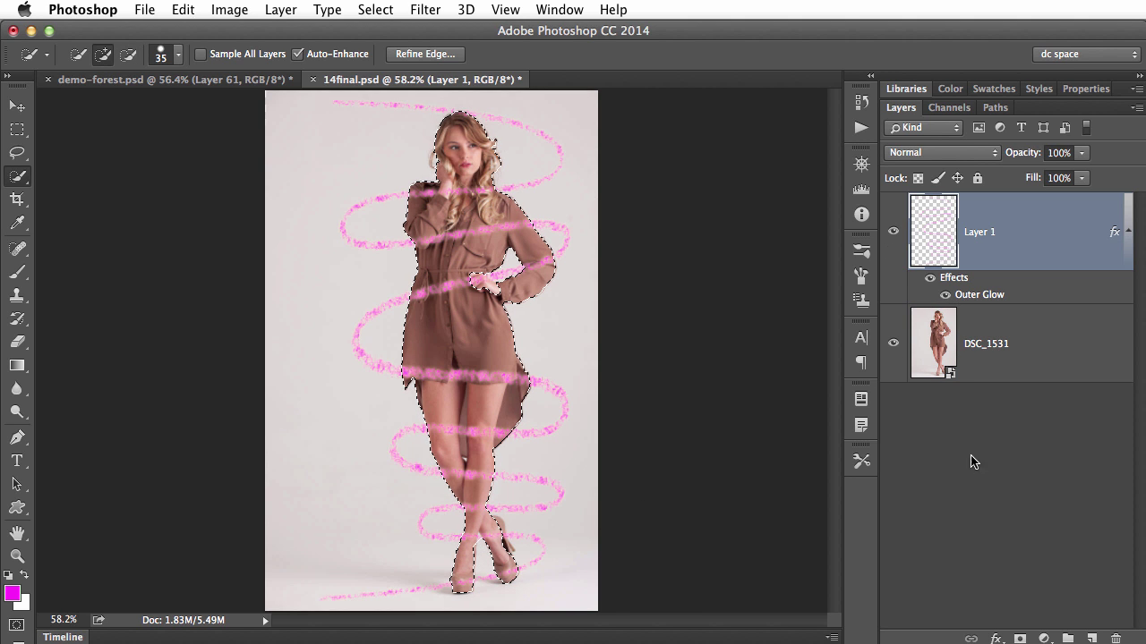
{"action": "left_click", "coordinate": [1019, 638]}
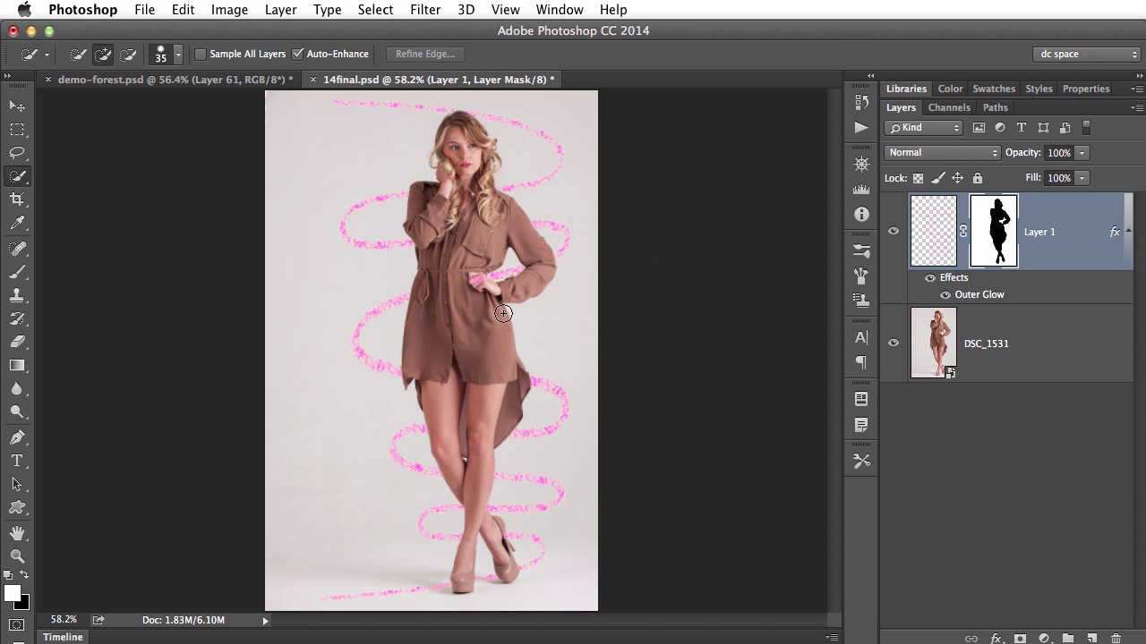
Switch to the Brush and pick a soft round brush tip with 0% hardness
{"action": "key", "text": "b"}
{"action": "right_click", "coordinate": [553, 336]}
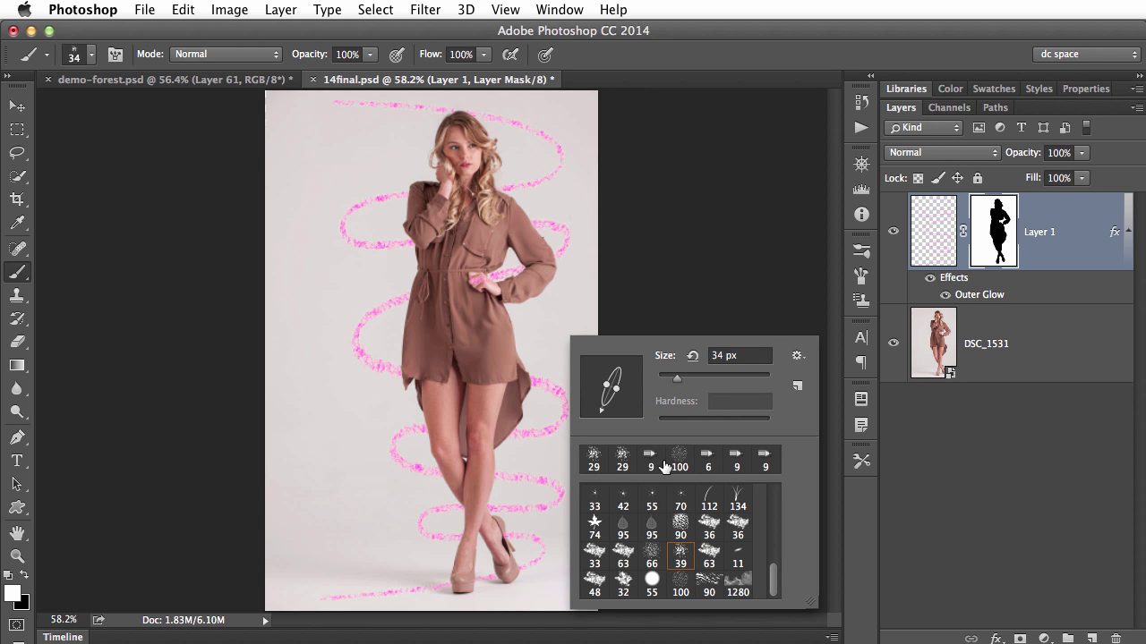
{"action": "left_click_drag", "start_coordinate": [774, 574], "coordinate": [771, 491]}
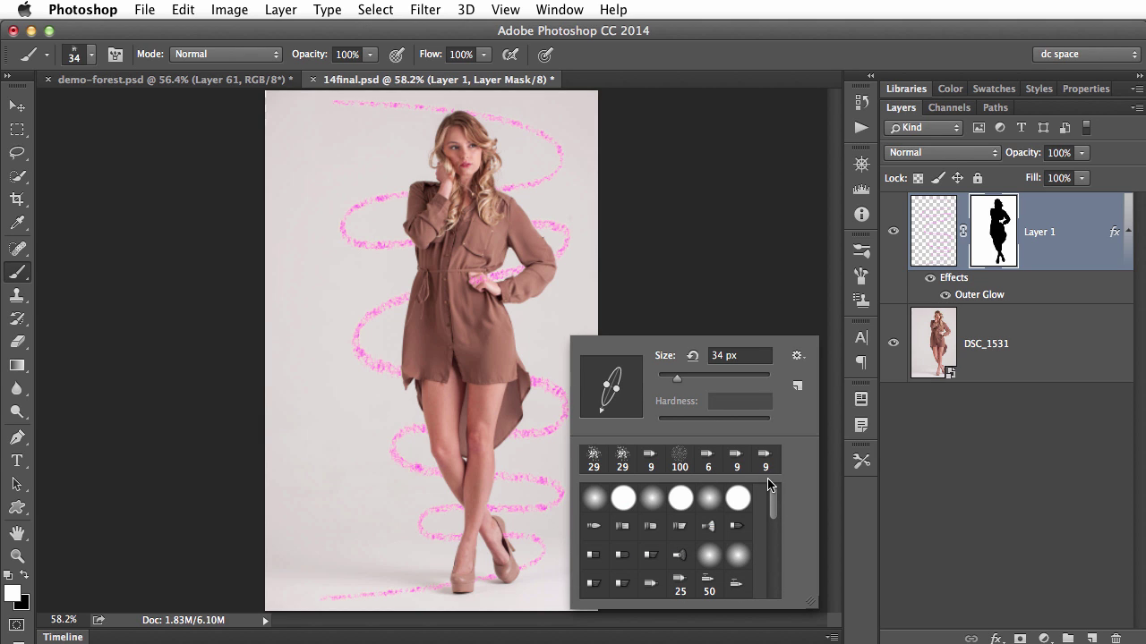
{"action": "left_click", "coordinate": [648, 499]}
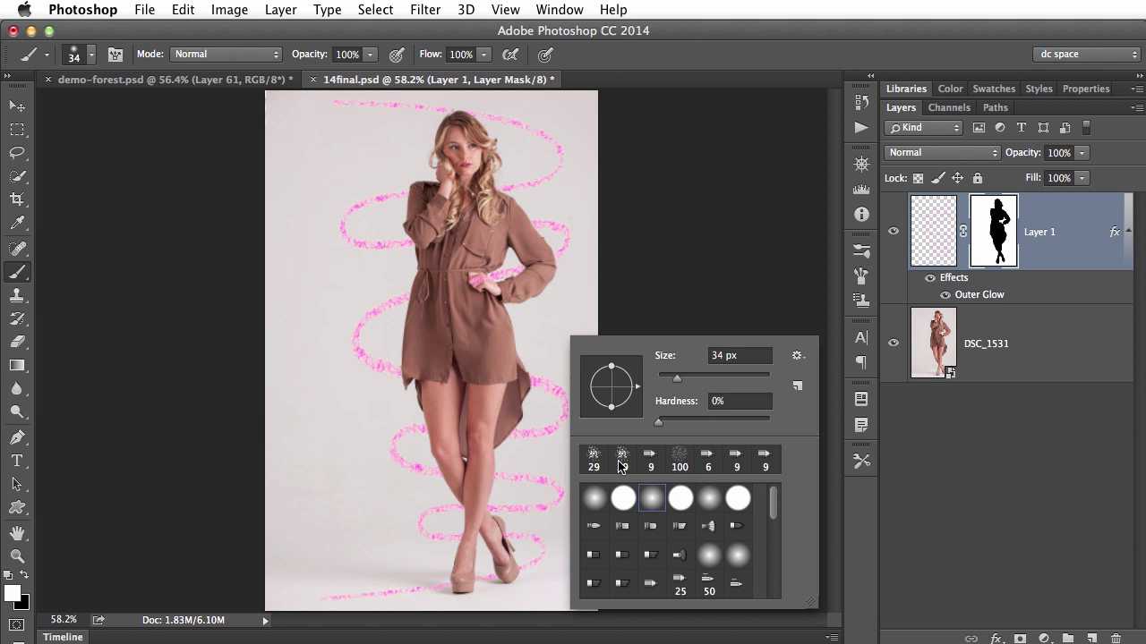
{"action": "left_click", "coordinate": [519, 380]}
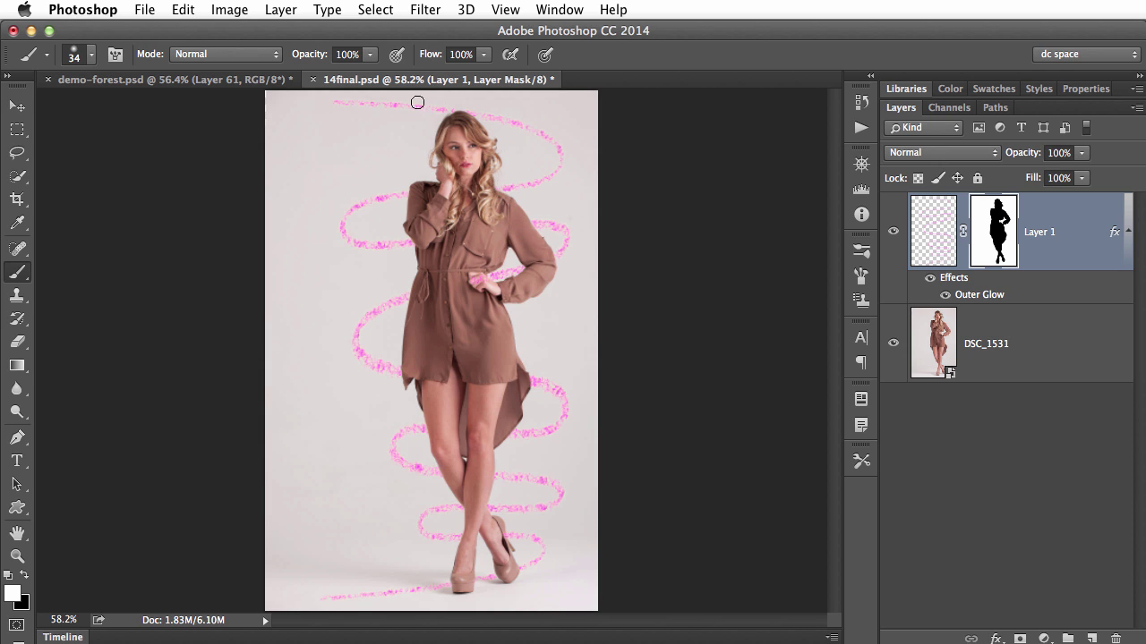
Paint white on the mask across her shoulders, arm, dress hem, thighs, lower legs and shoes
{"action": "left_click_drag", "start_coordinate": [507, 188], "coordinate": [402, 193]}
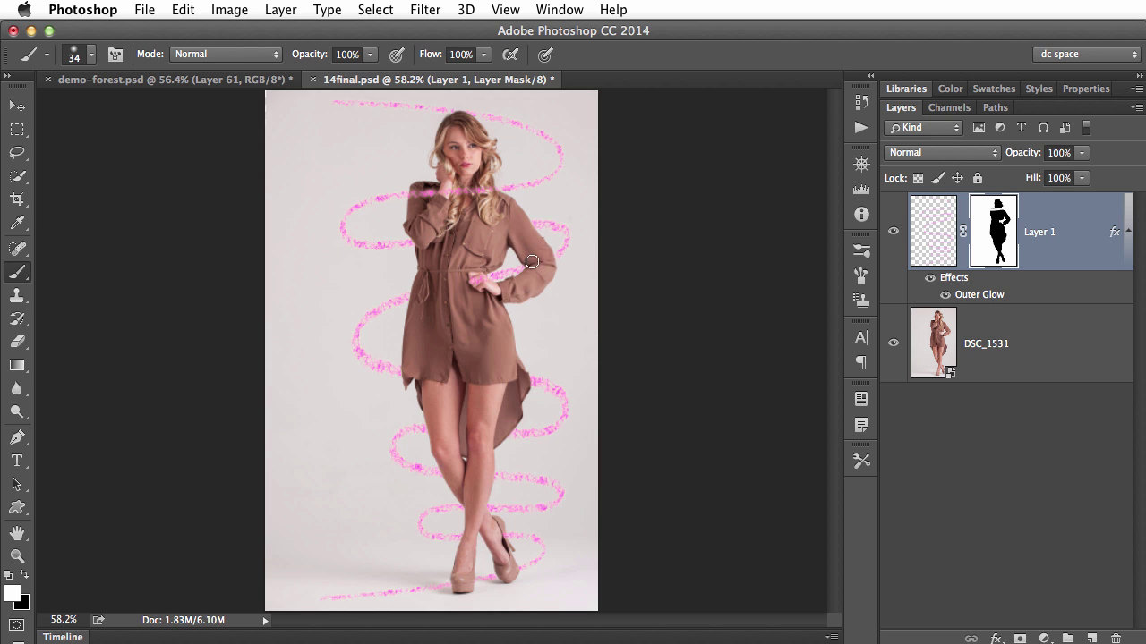
{"action": "mouse_move", "coordinate": [532, 261]}
{"action": "left_mouse_down"}
{"action": "mouse_move", "coordinate": [549, 257]}
{"action": "mouse_move", "coordinate": [517, 270]}
{"action": "left_mouse_up"}
{"action": "key", "text": "x"}
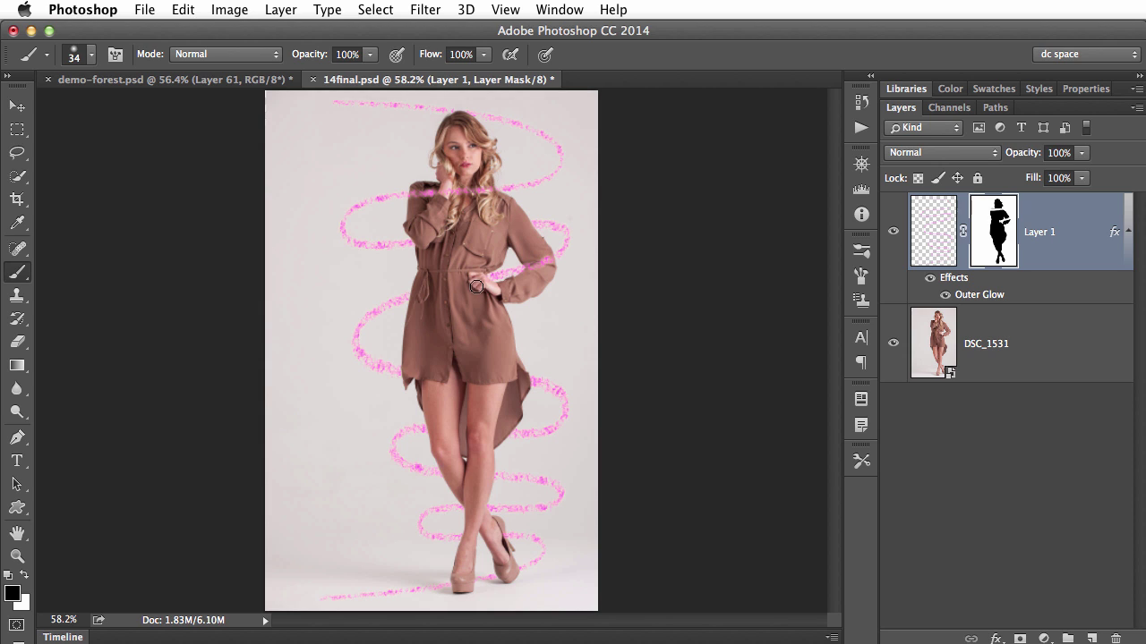
{"action": "key", "text": "x"}
{"action": "mouse_move", "coordinate": [414, 374]}
{"action": "left_mouse_down"}
{"action": "mouse_move", "coordinate": [539, 379]}
{"action": "mouse_move", "coordinate": [414, 378]}
{"action": "left_mouse_up"}
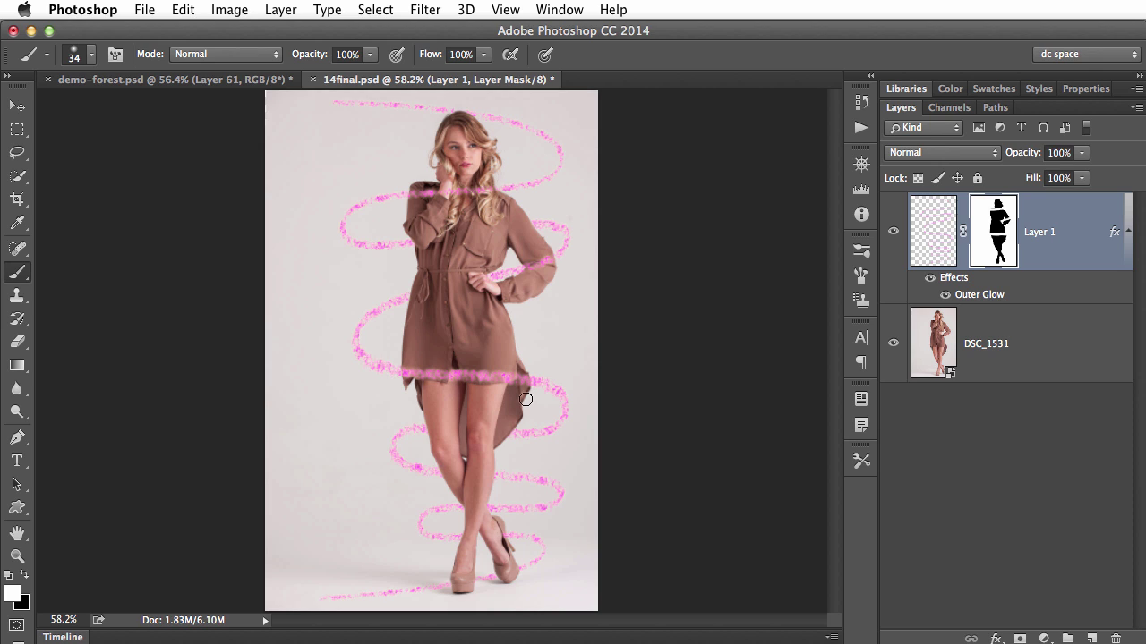
{"action": "mouse_move", "coordinate": [420, 472]}
{"action": "left_mouse_down"}
{"action": "mouse_move", "coordinate": [514, 478]}
{"action": "mouse_move", "coordinate": [412, 469]}
{"action": "left_mouse_up"}
{"action": "left_click_drag", "start_coordinate": [453, 523], "coordinate": [510, 536]}
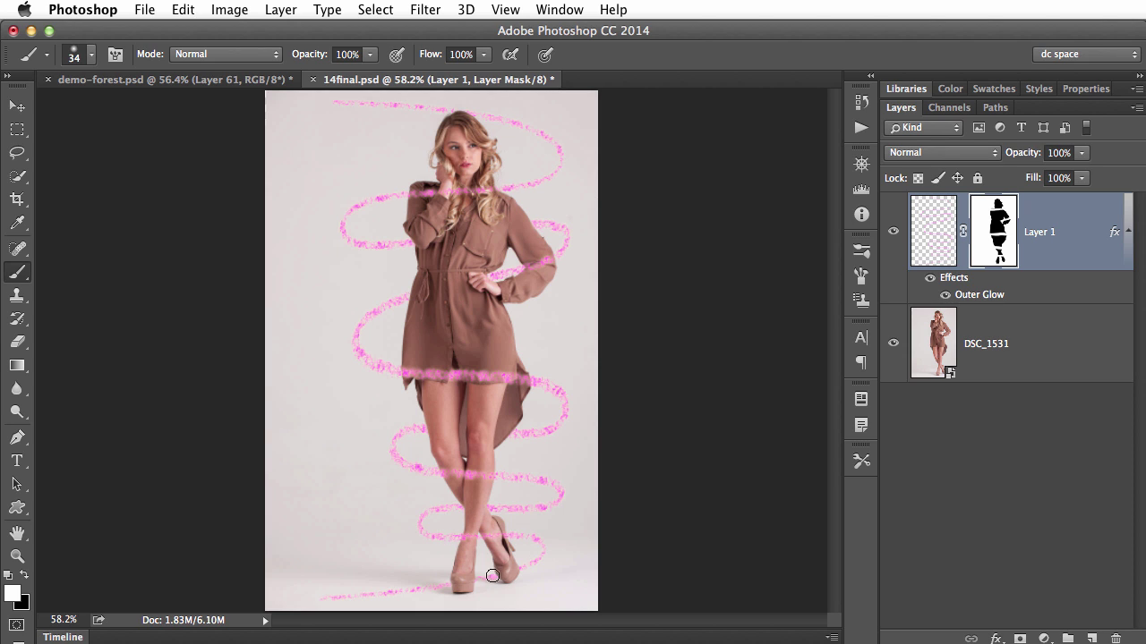
{"action": "left_click_drag", "start_coordinate": [492, 576], "coordinate": [438, 582]}
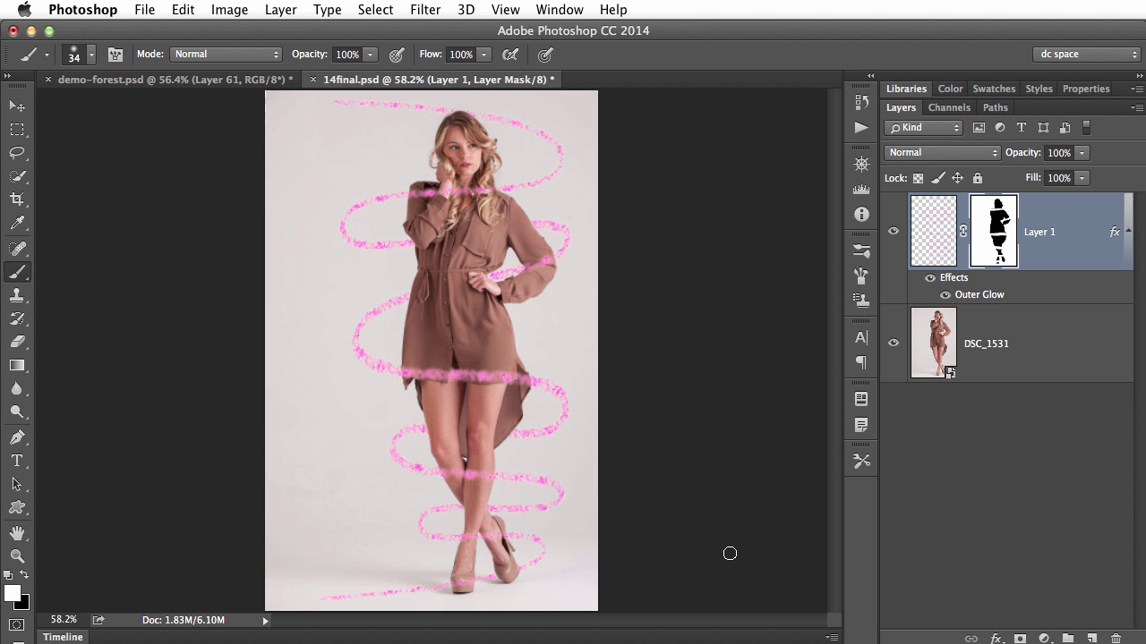